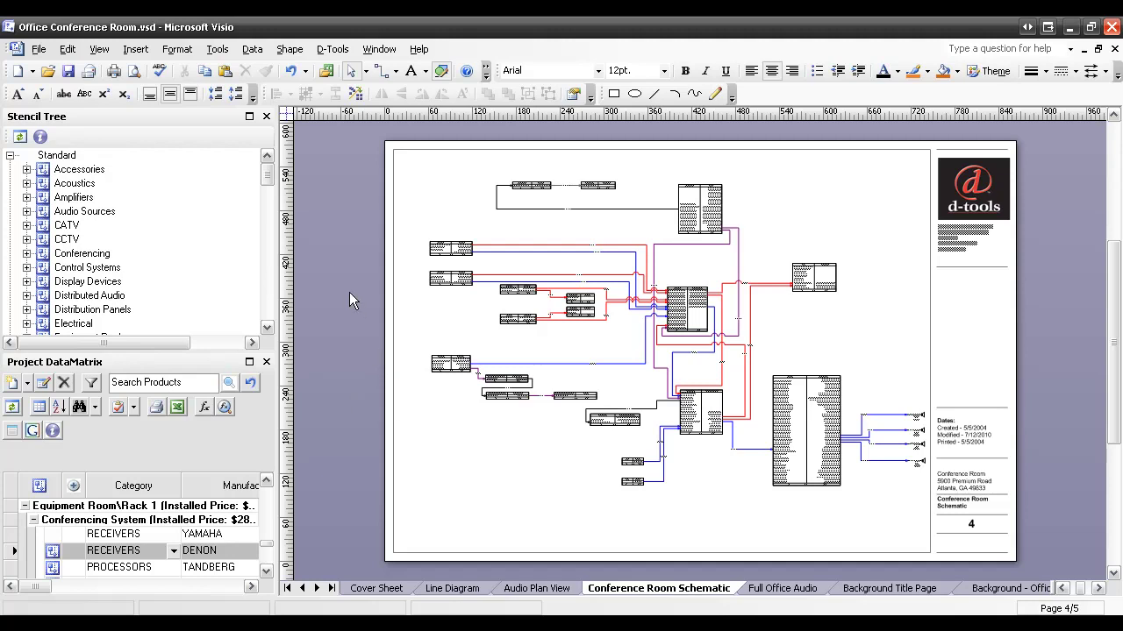
Open the Basic Flowchart Shapes (US units) stencil, expand it, and pick the Off-page reference shape
click(38, 49)
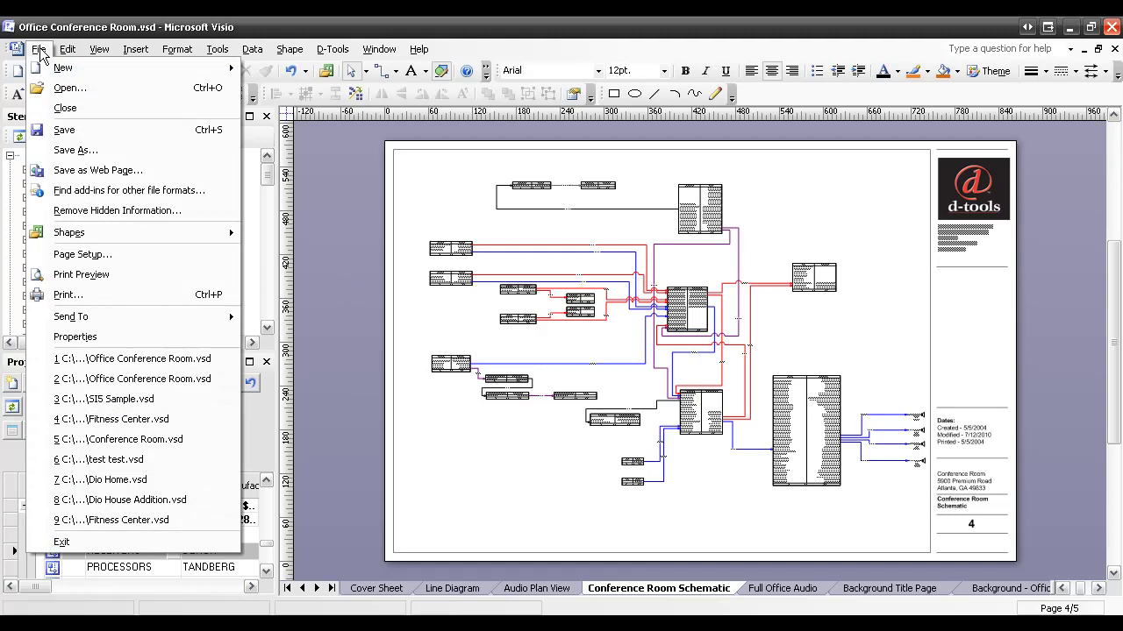
mouse_move(93, 234)
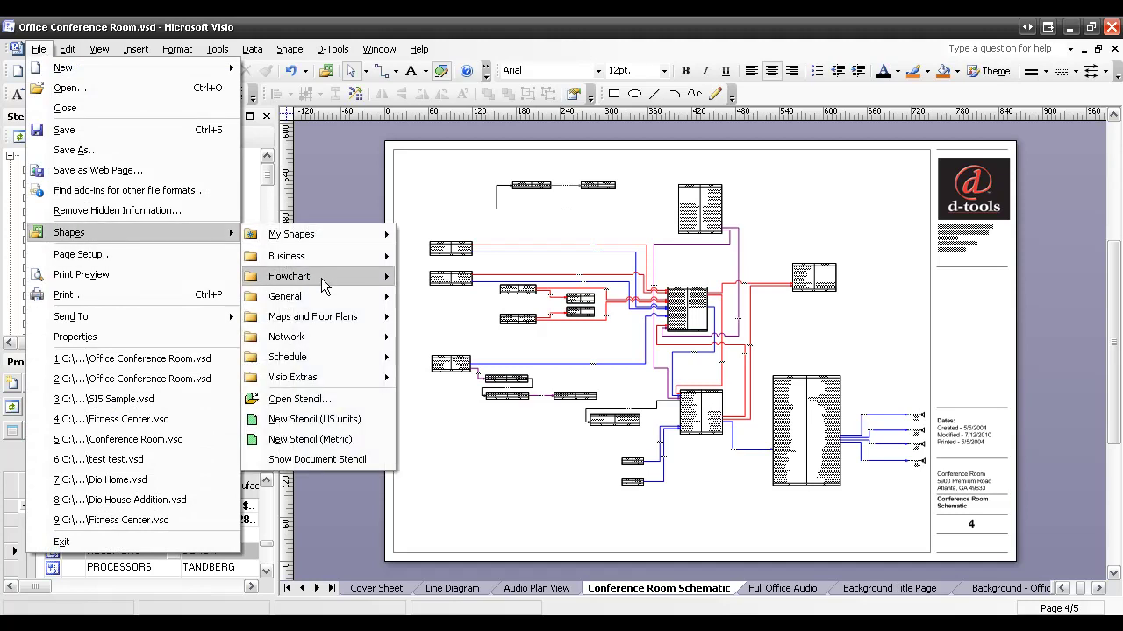
mouse_move(322, 281)
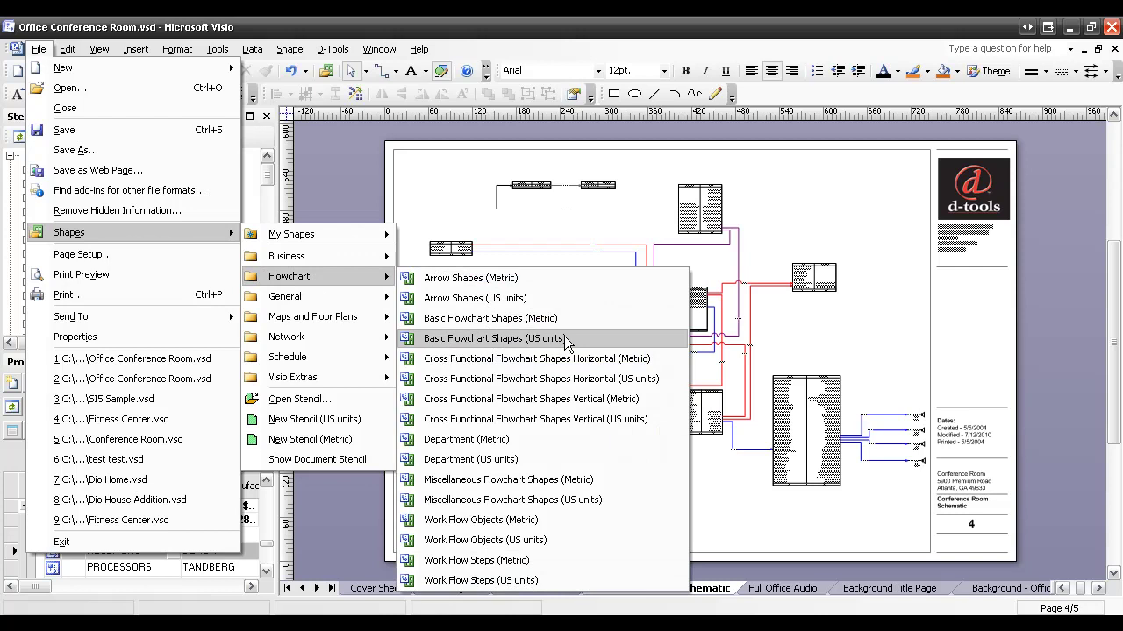
click(509, 342)
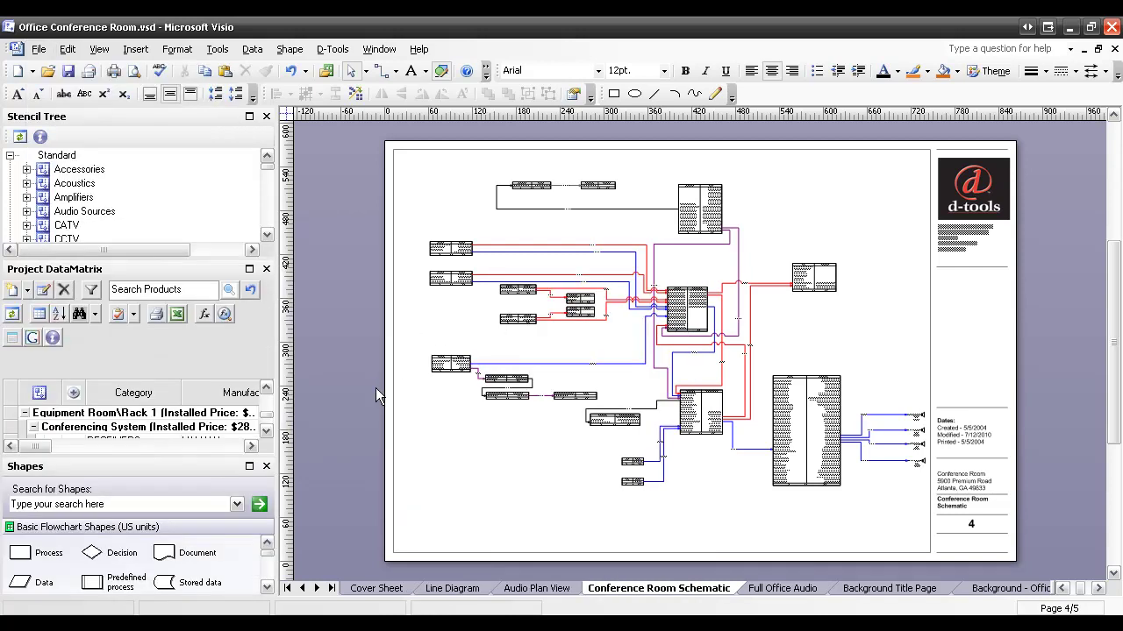
click(249, 466)
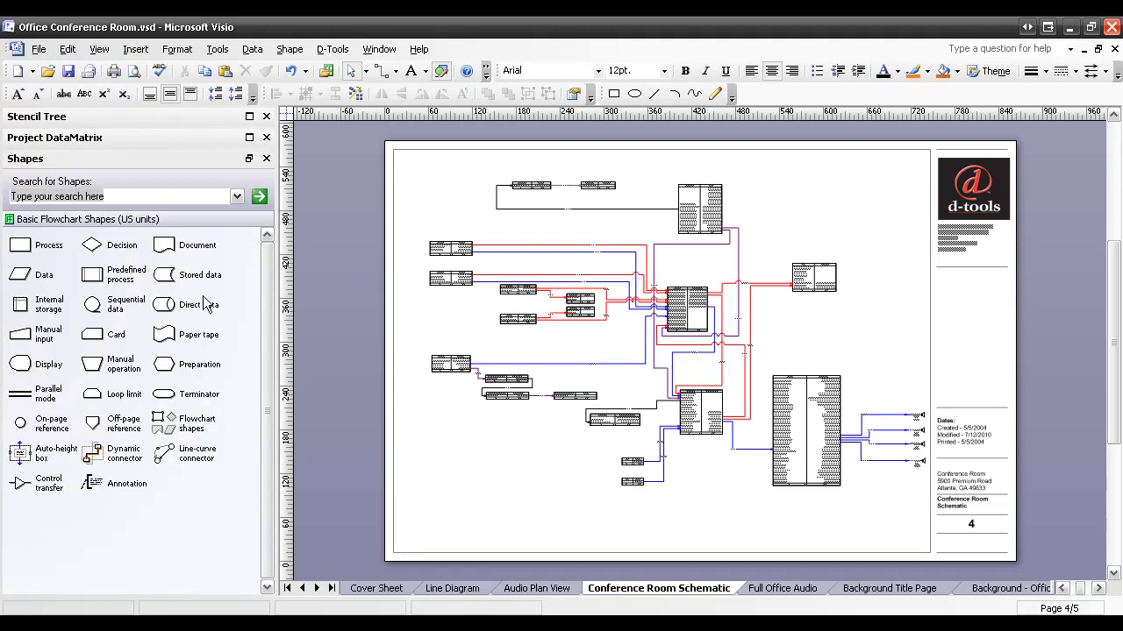
click(91, 425)
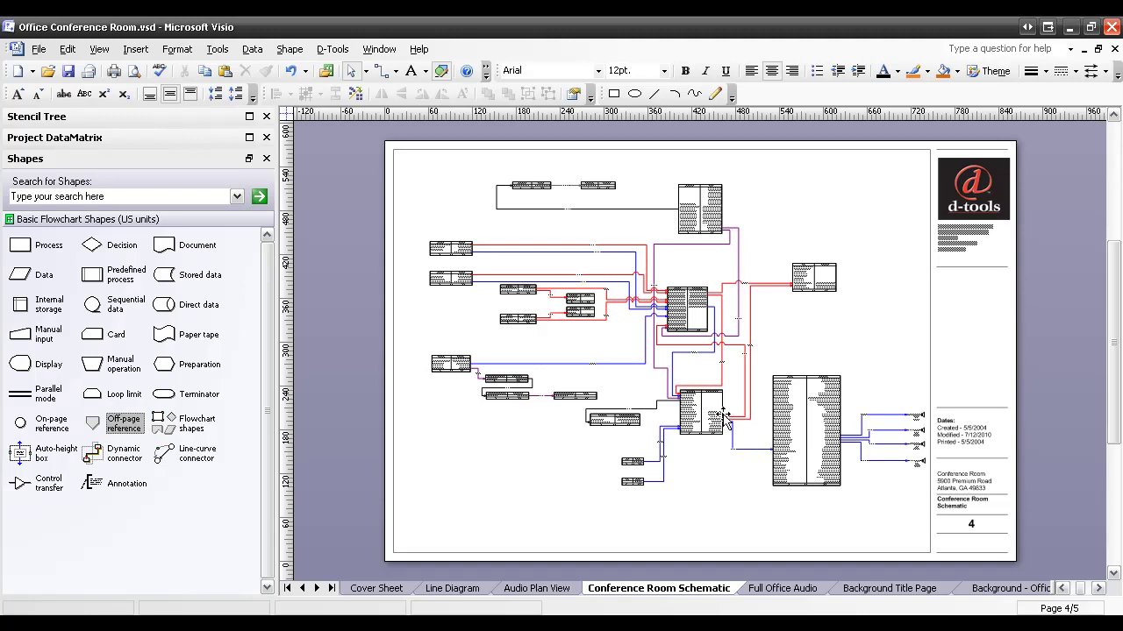
click(732, 449)
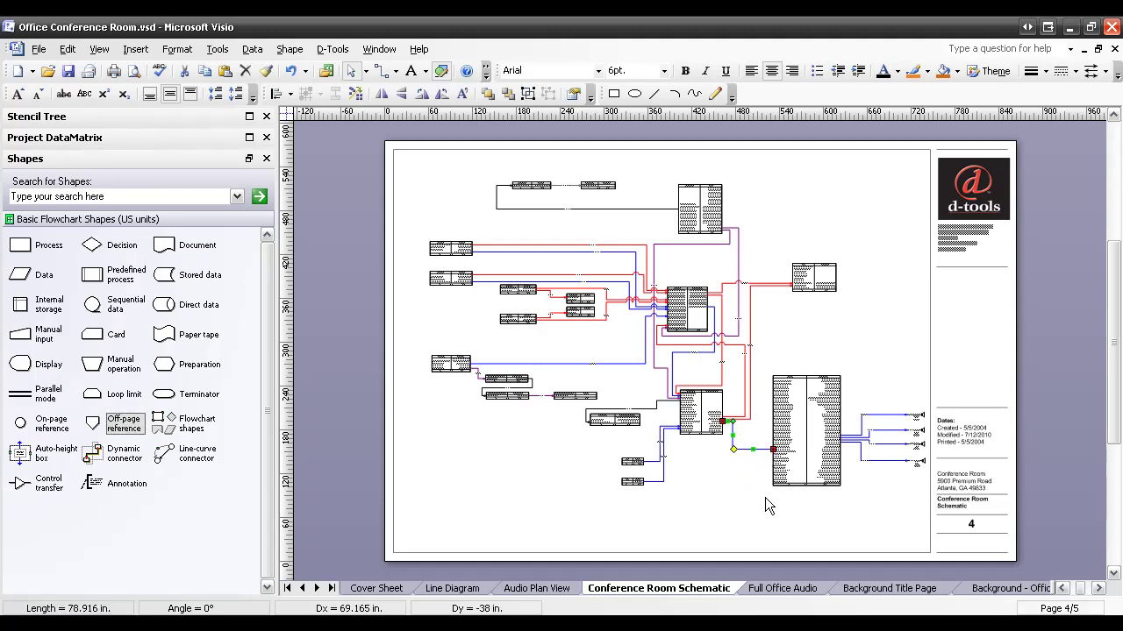
click(812, 437)
click(669, 504)
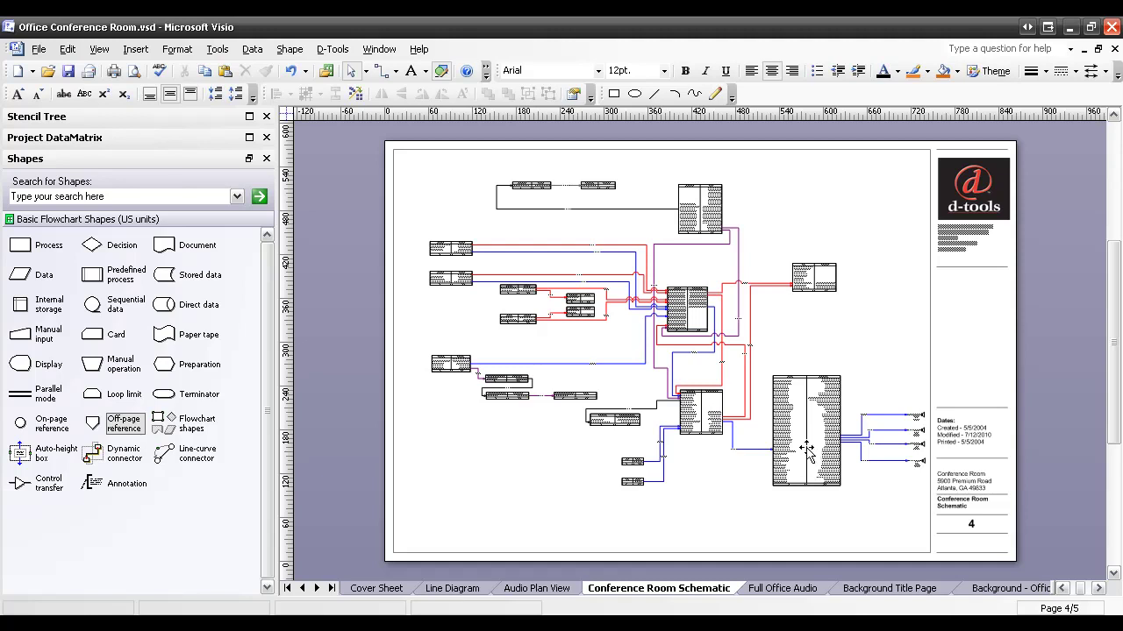
Uncheck 'Prompt to add new products when shapes are pasted' in D-Tools Options and save
click(333, 50)
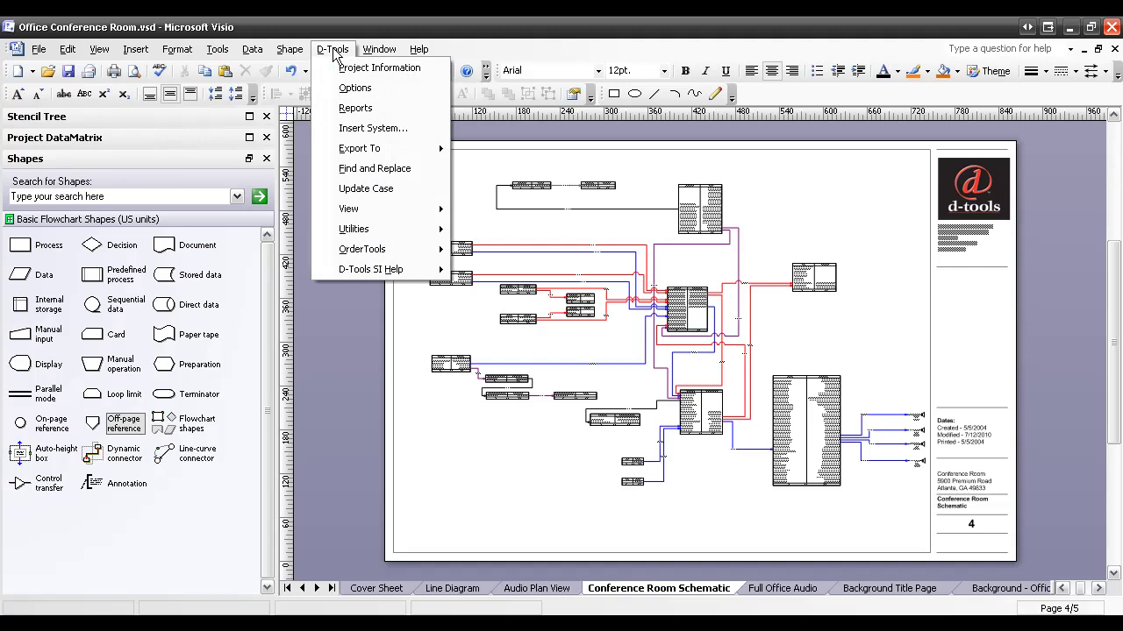
click(355, 88)
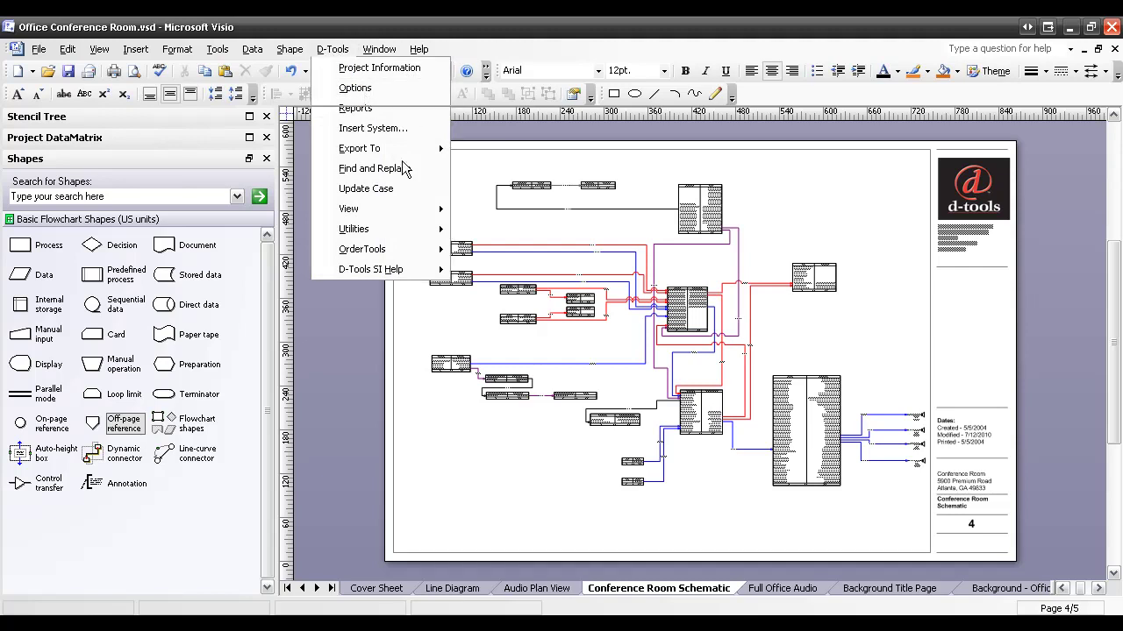
click(525, 112)
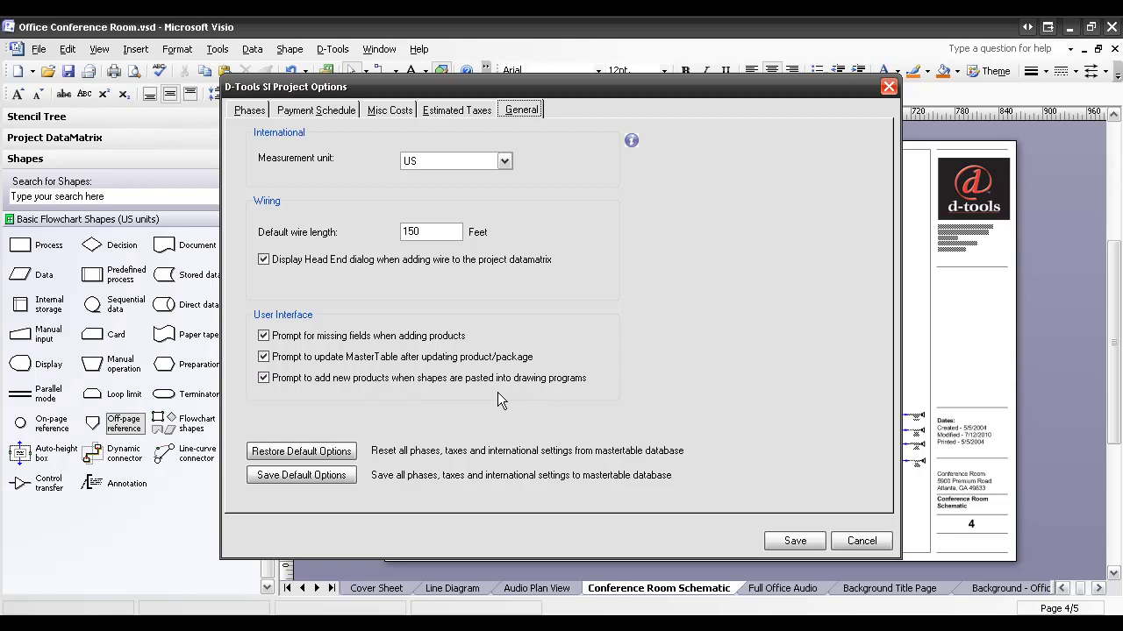
click(263, 378)
click(795, 542)
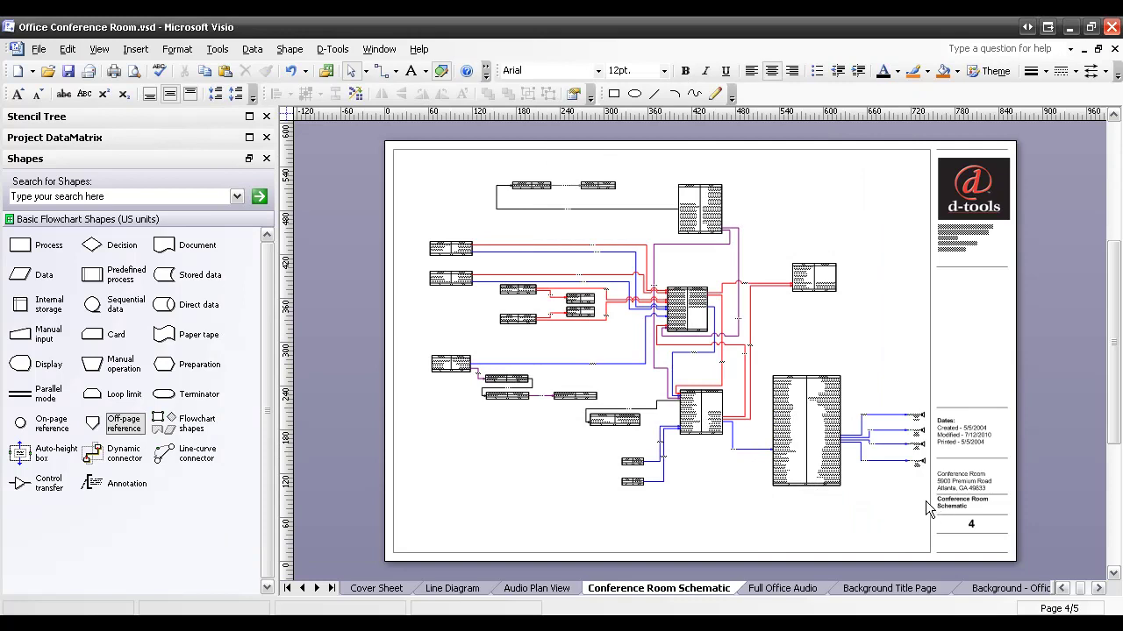
Cut the receiver rack and speaker outputs and paste them at Full Office Audio's top right
drag(925, 507, 767, 356)
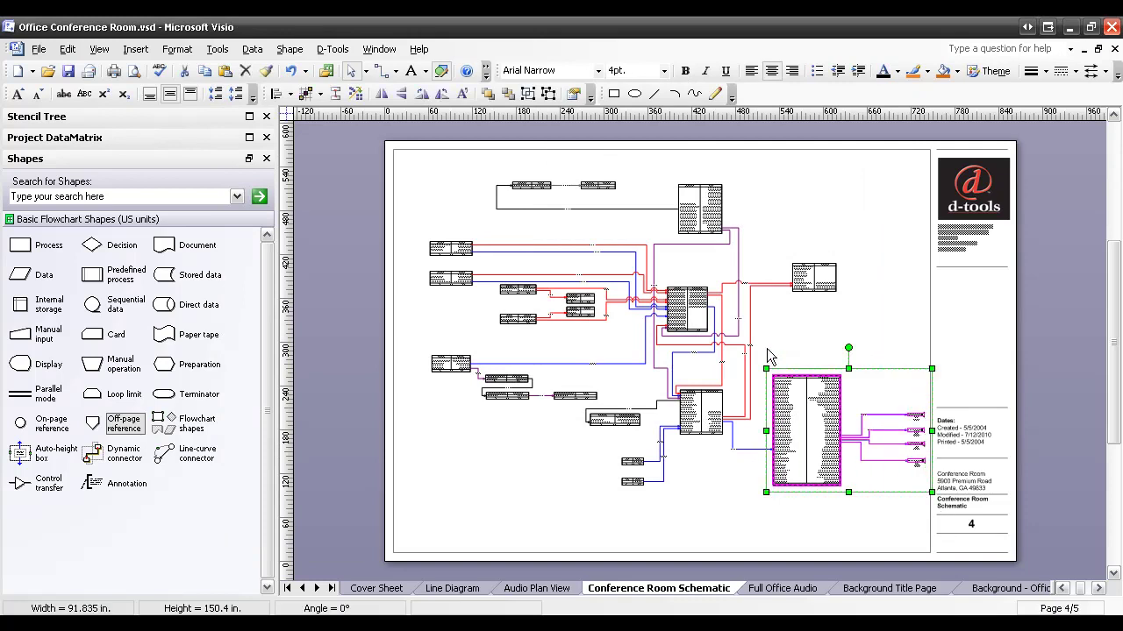
right_click(816, 426)
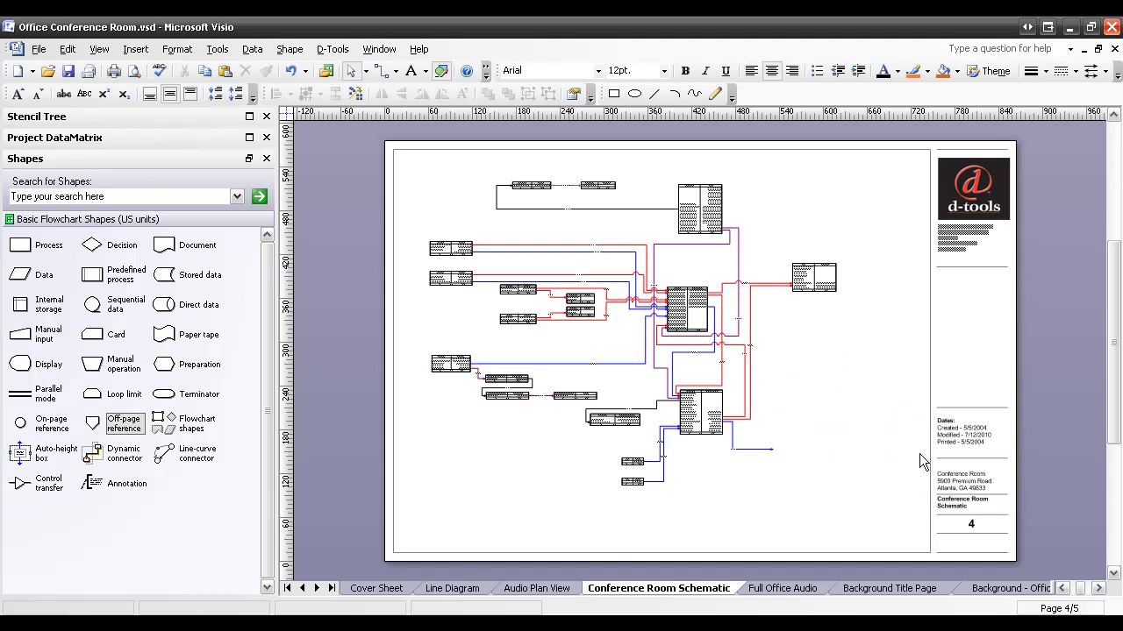
click(783, 593)
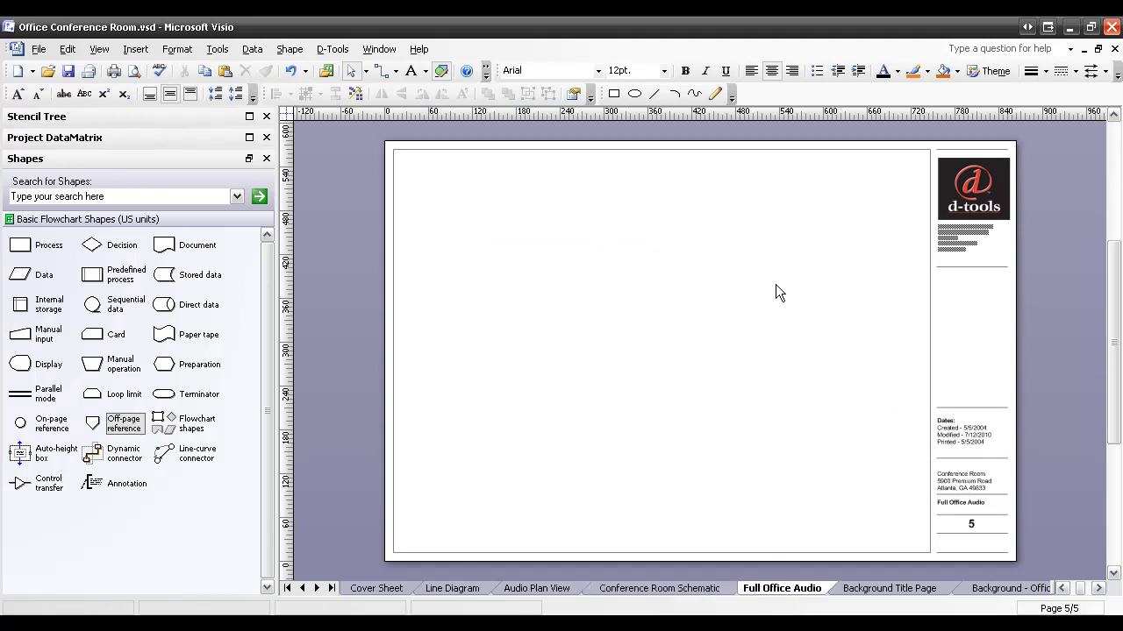
right_click(707, 240)
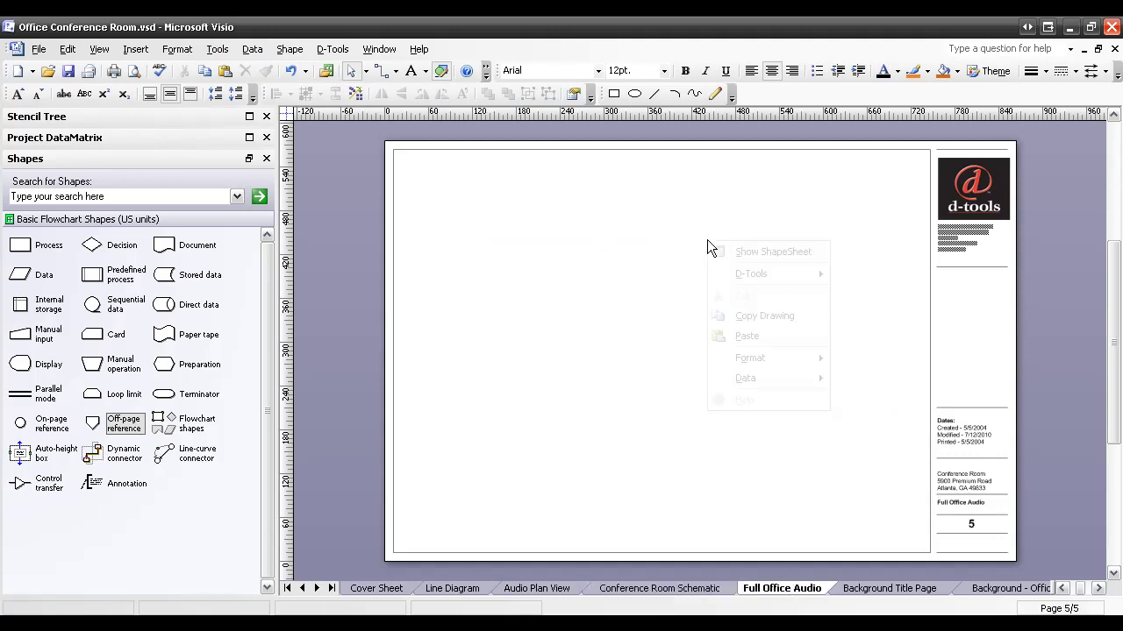
click(753, 337)
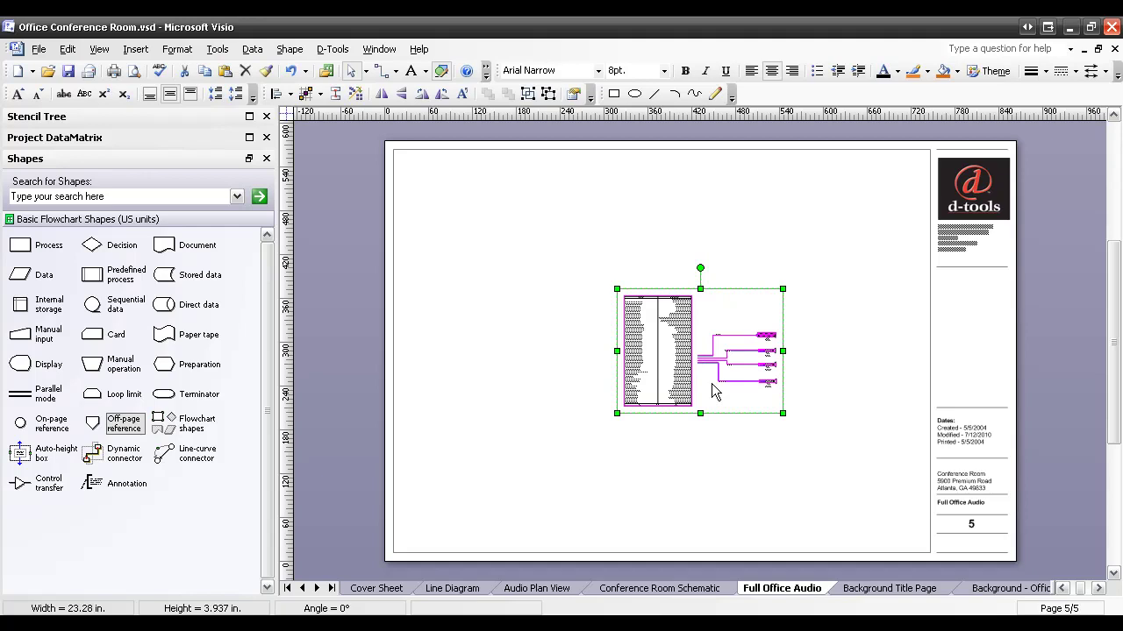
drag(656, 352, 790, 222)
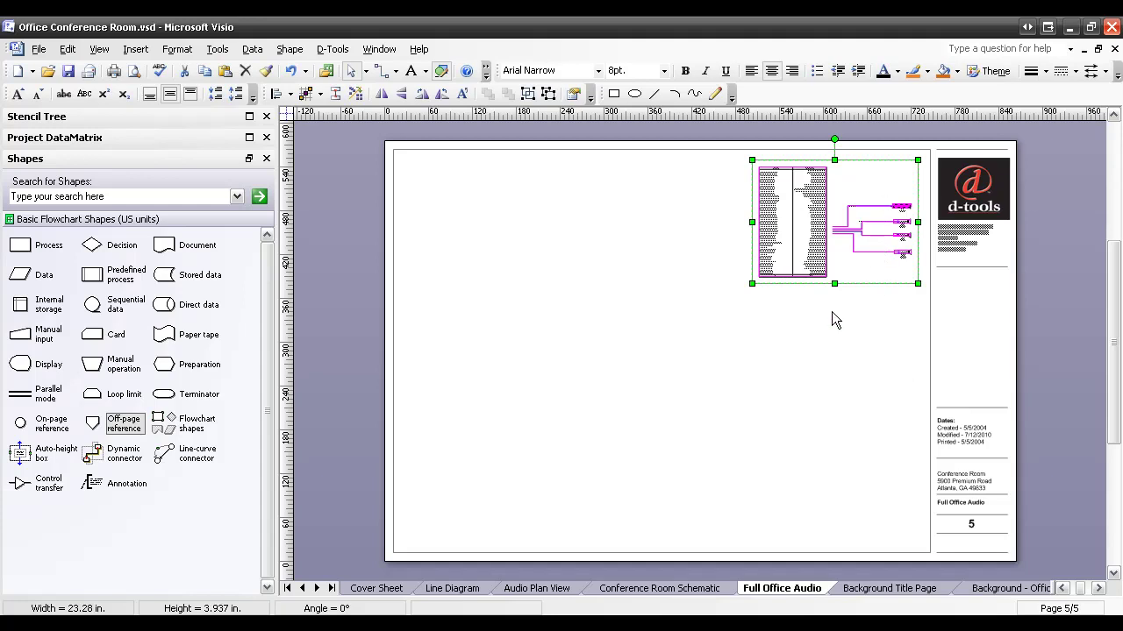
Reattach the AUD-008 speaker connector to the rack output, then zoom out to the whole page
click(848, 237)
scroll(847, 238, up, 3)
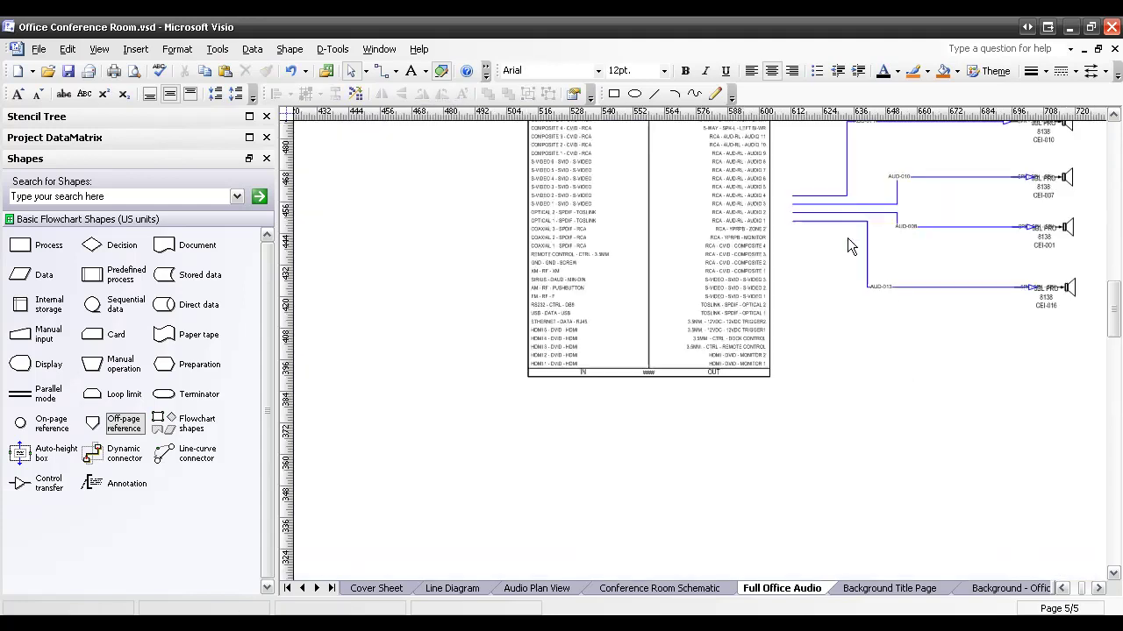
click(793, 211)
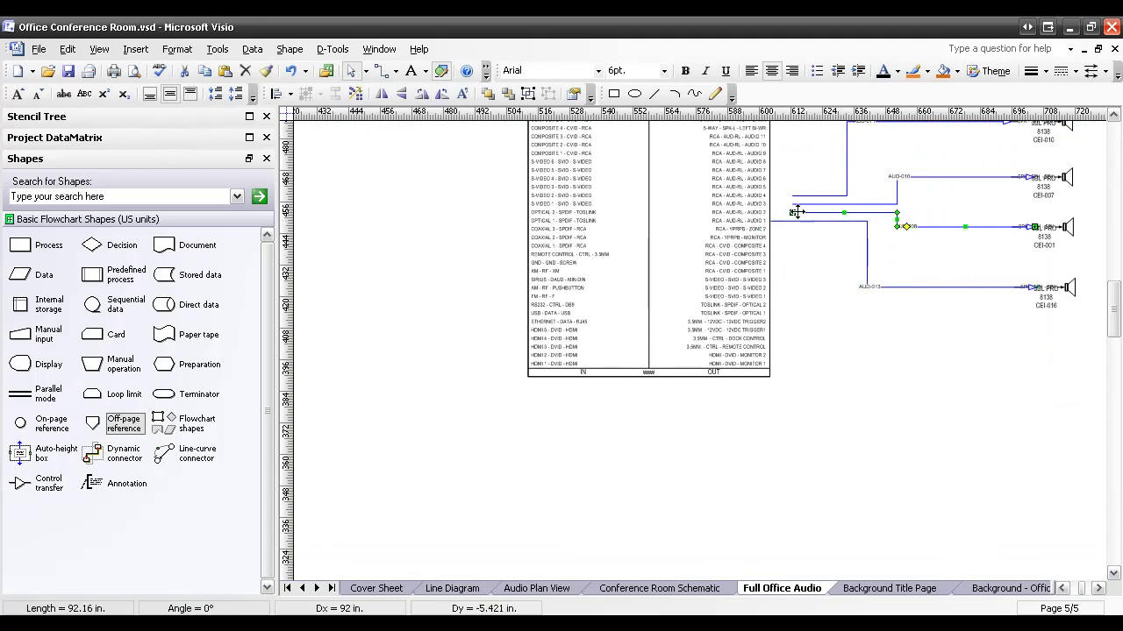
mouse_move(791, 210)
mouse_down()
mouse_move(777, 207)
mouse_move(804, 208)
mouse_move(797, 195)
mouse_move(781, 195)
mouse_up()
click(801, 220)
key(ctrl+shift+w)
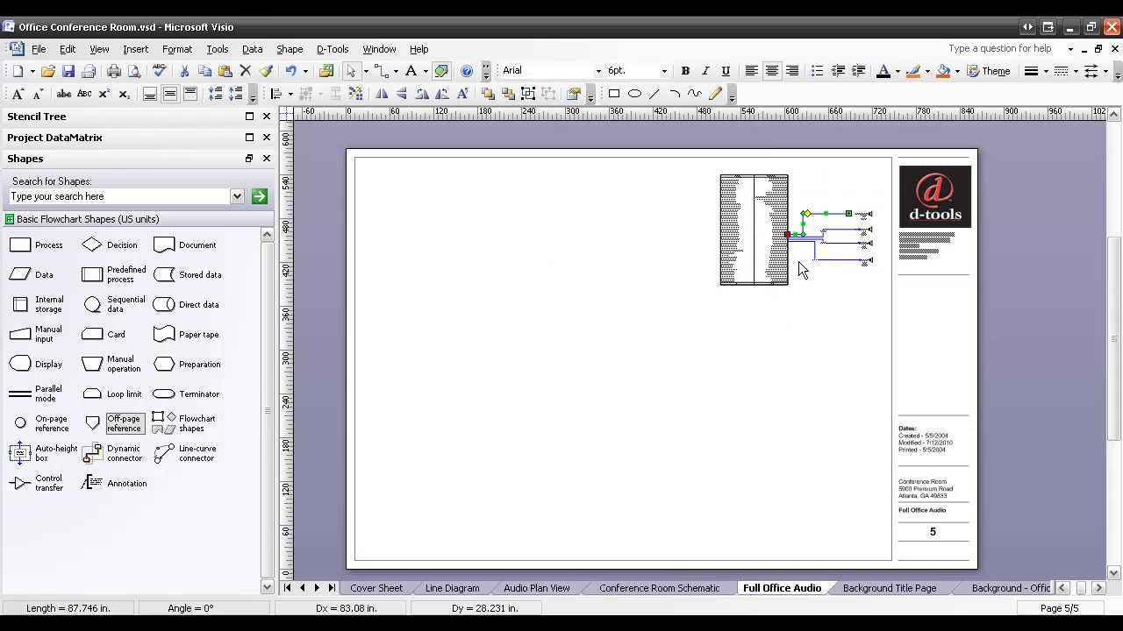
Return to the Conference Room Schematic and zoom in on the Tandberg codec's AUD-001 wire
click(651, 589)
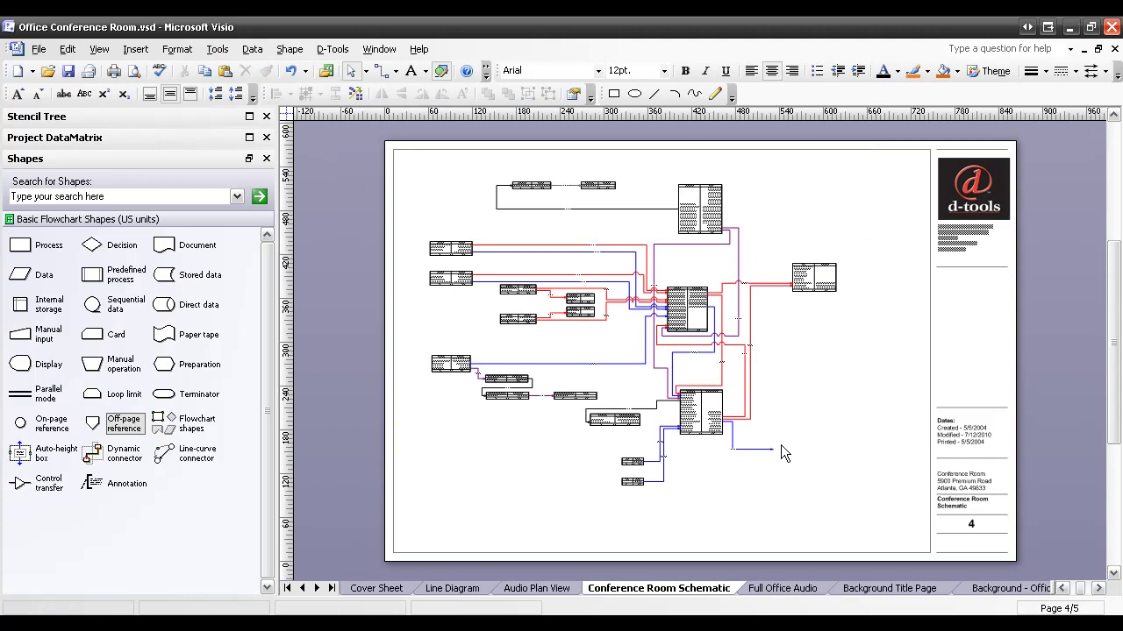
scroll(780, 446, up, 3)
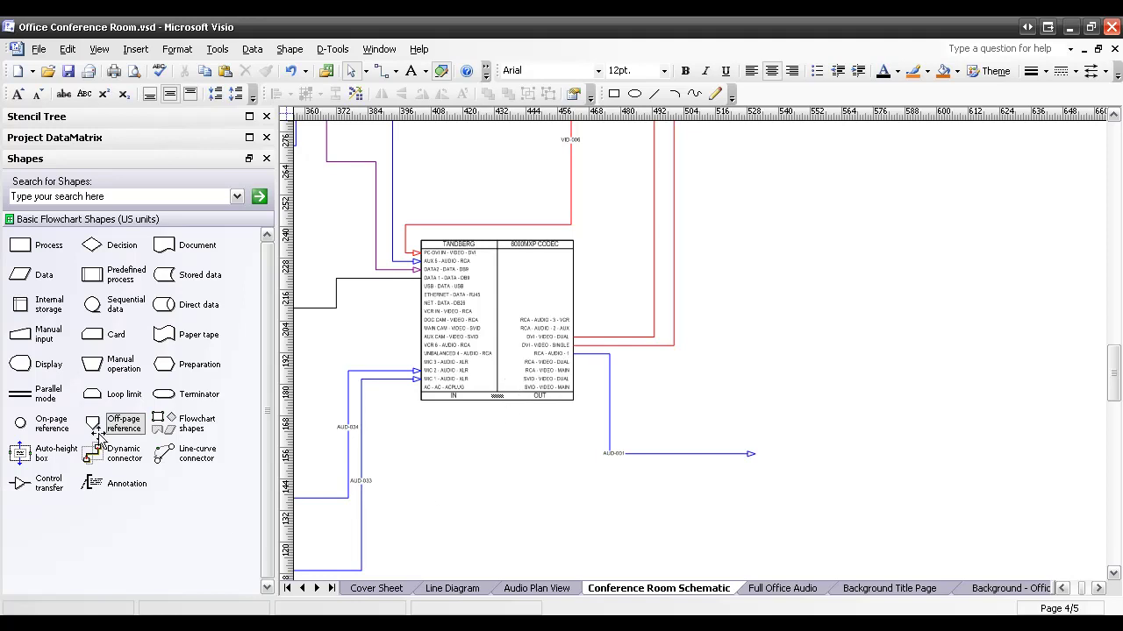
Drop an Off-page reference at the AUD-001 line's end, linked to existing page Full Office Audio
drag(94, 425, 787, 465)
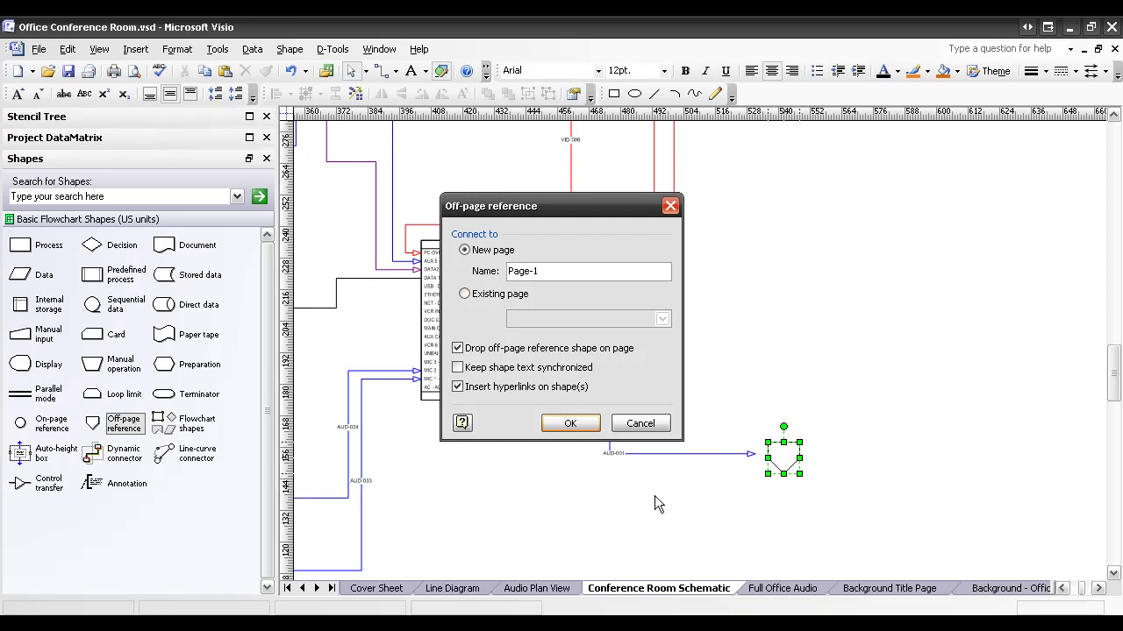
click(466, 295)
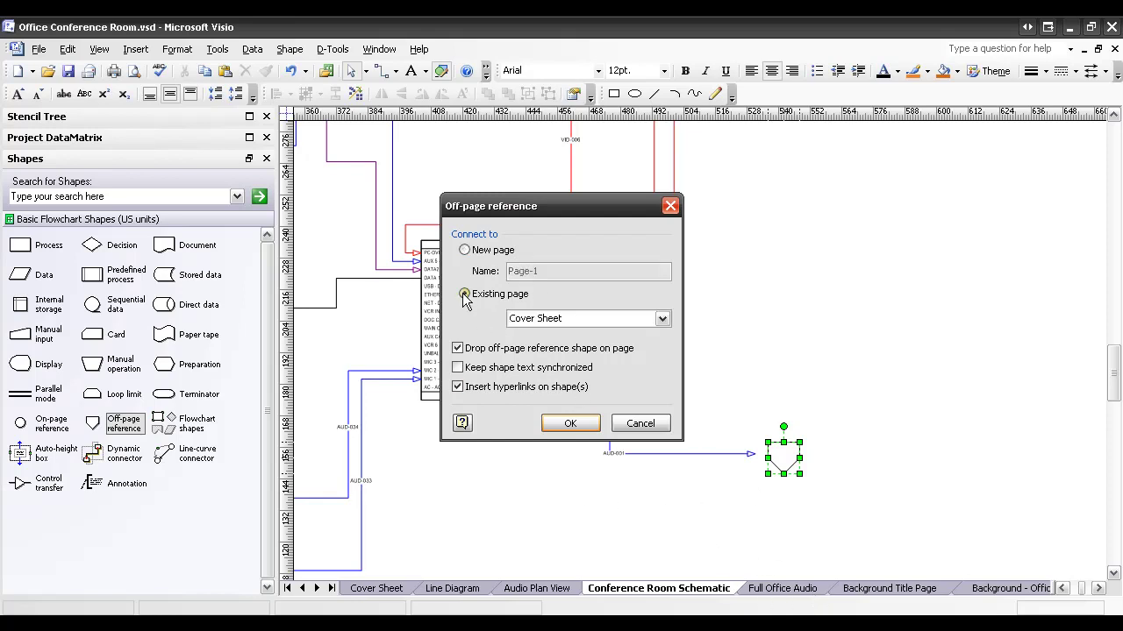
click(632, 320)
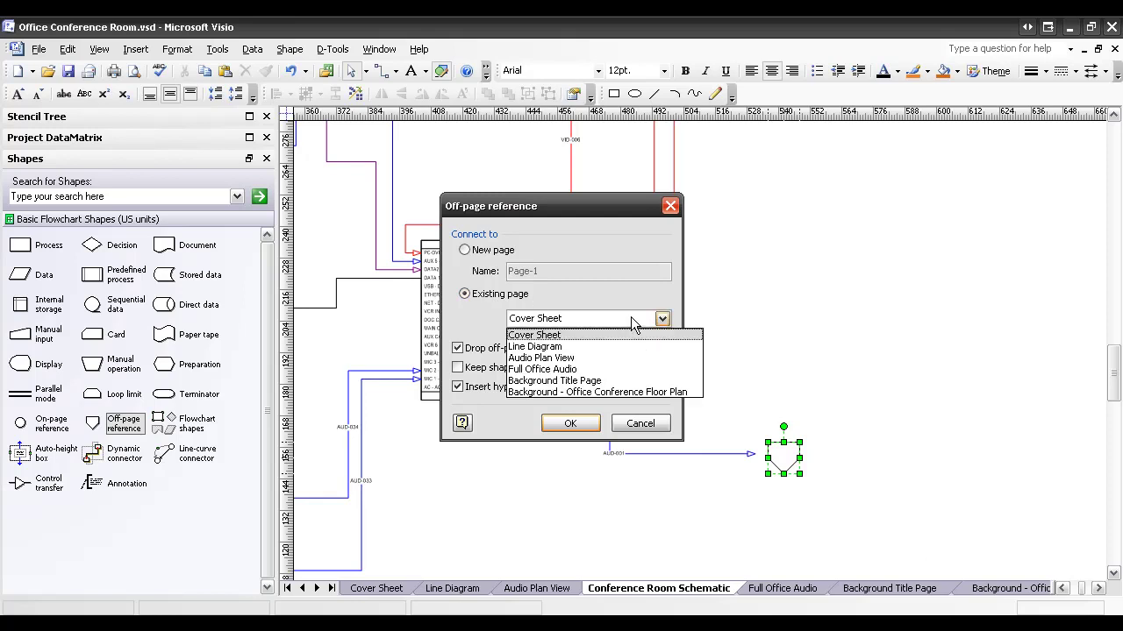
click(526, 369)
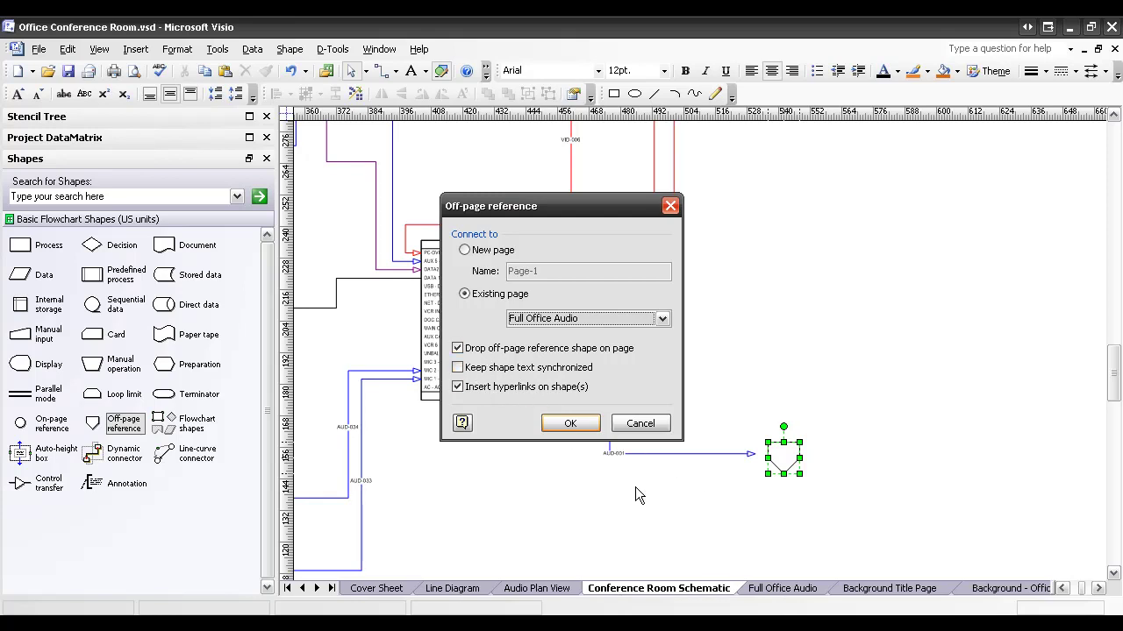
click(570, 423)
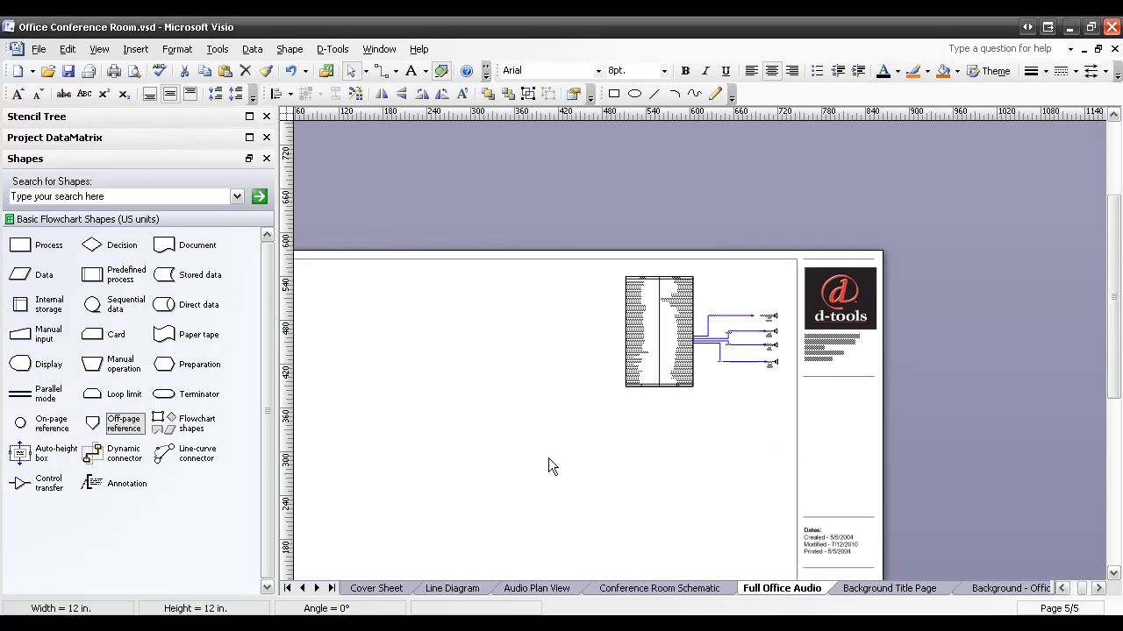
Pan the Full Office Audio page to show its top-left corner alongside the receiver
drag(541, 456, 664, 435)
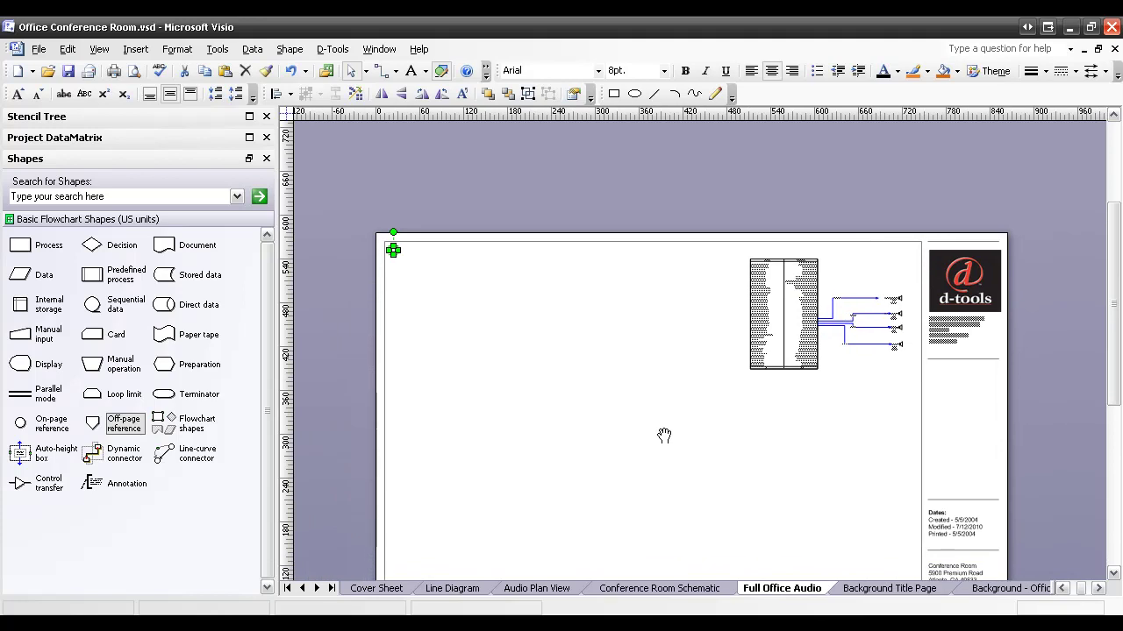
Place the off-page reference beside the AVR receiver block and enlarge it from 12 to 17 in
click(443, 287)
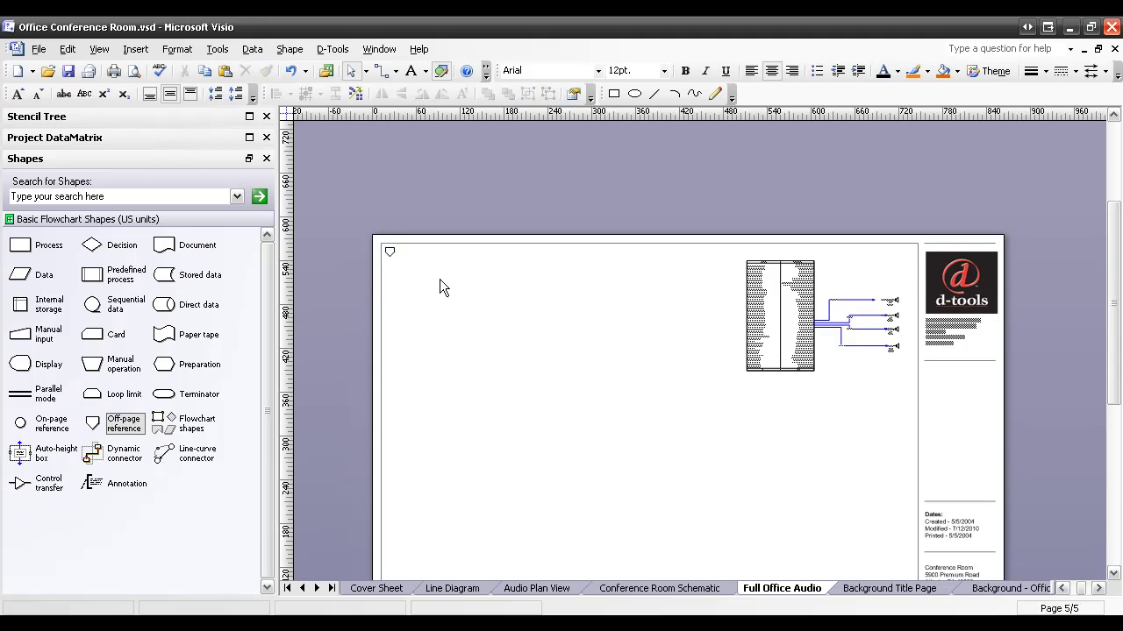
ctrl+scroll(457, 283, up, 2)
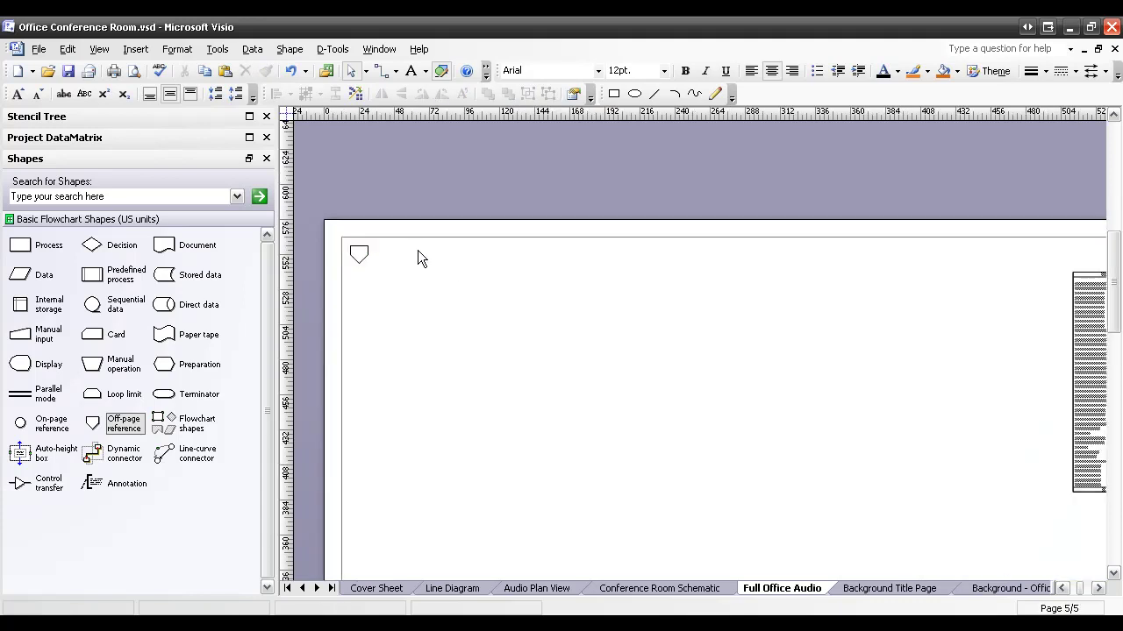
click(358, 251)
drag(1030, 439, 1026, 424)
drag(927, 453, 600, 430)
ctrl+scroll(695, 409, up, 1)
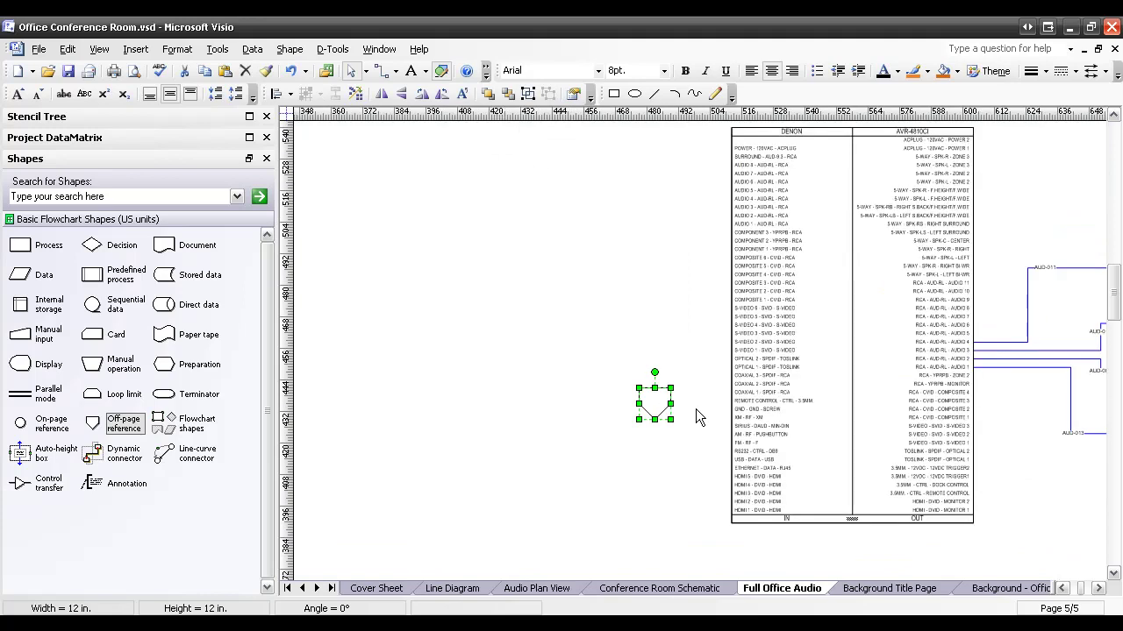
drag(652, 396, 647, 385)
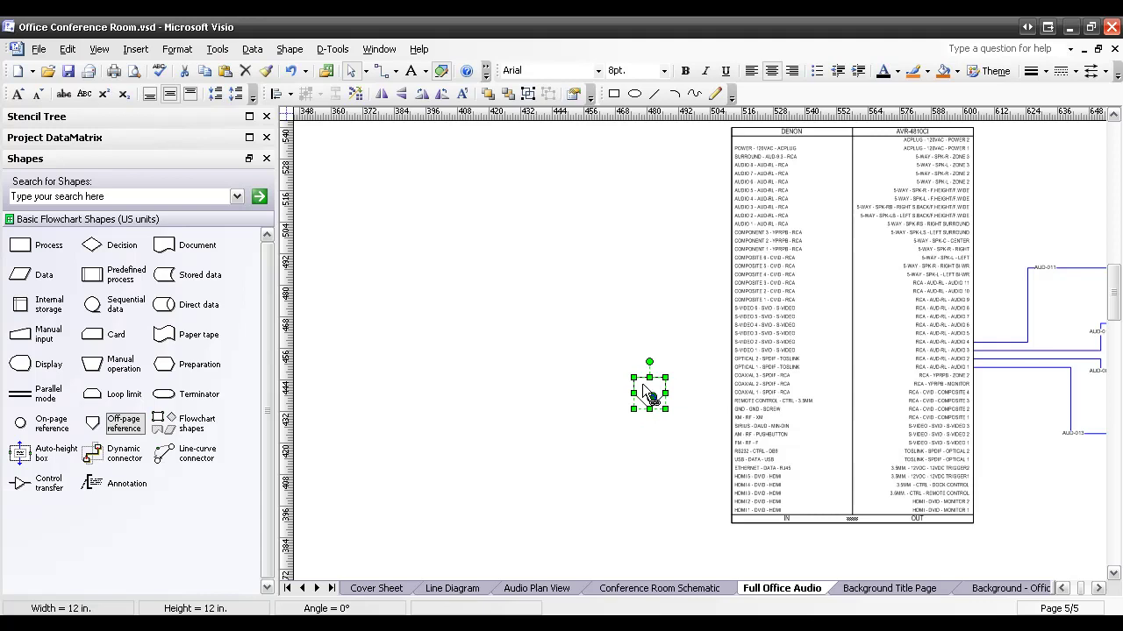
drag(633, 377, 642, 411)
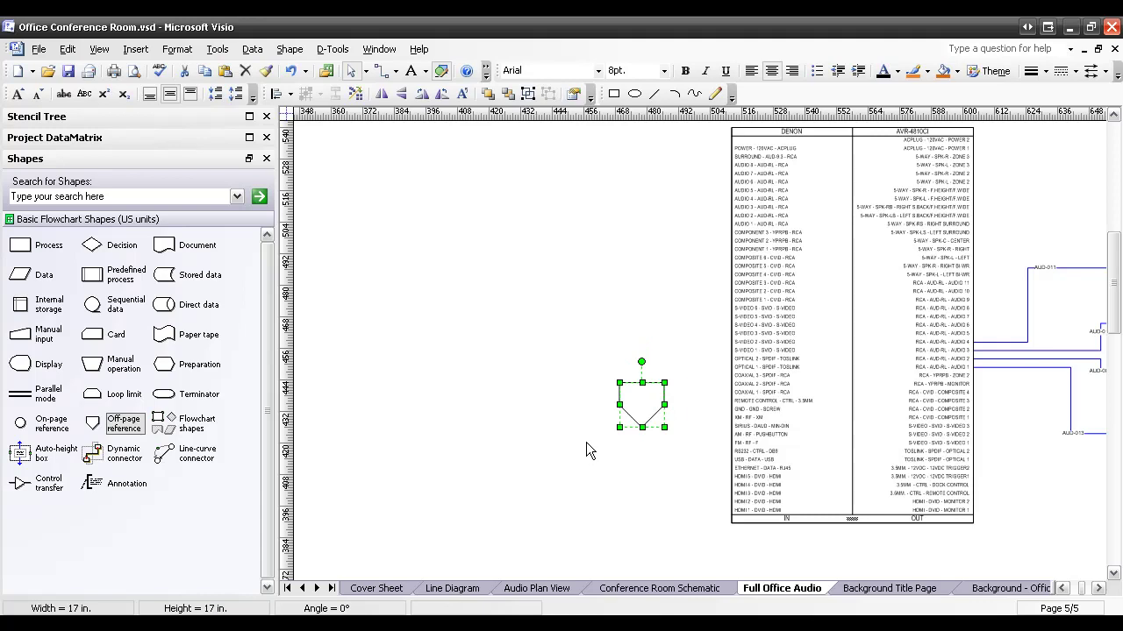
scroll(585, 448, down, 1)
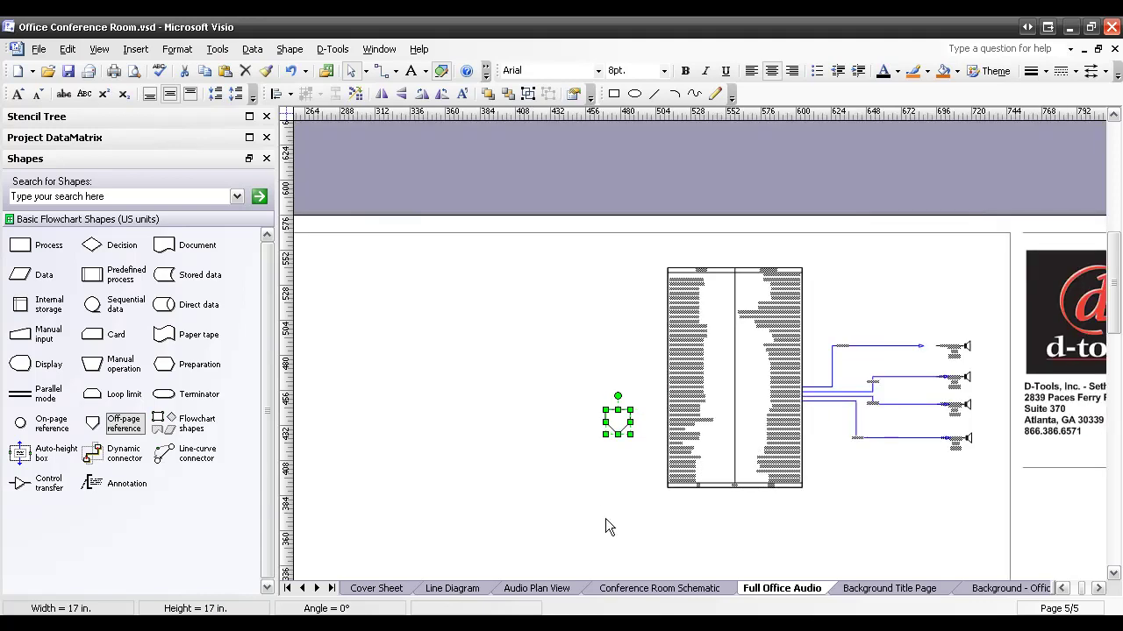
Locate the schematic's AUD-001 audio wire in the Project DataMatrix through its D-Tools context menu
click(649, 589)
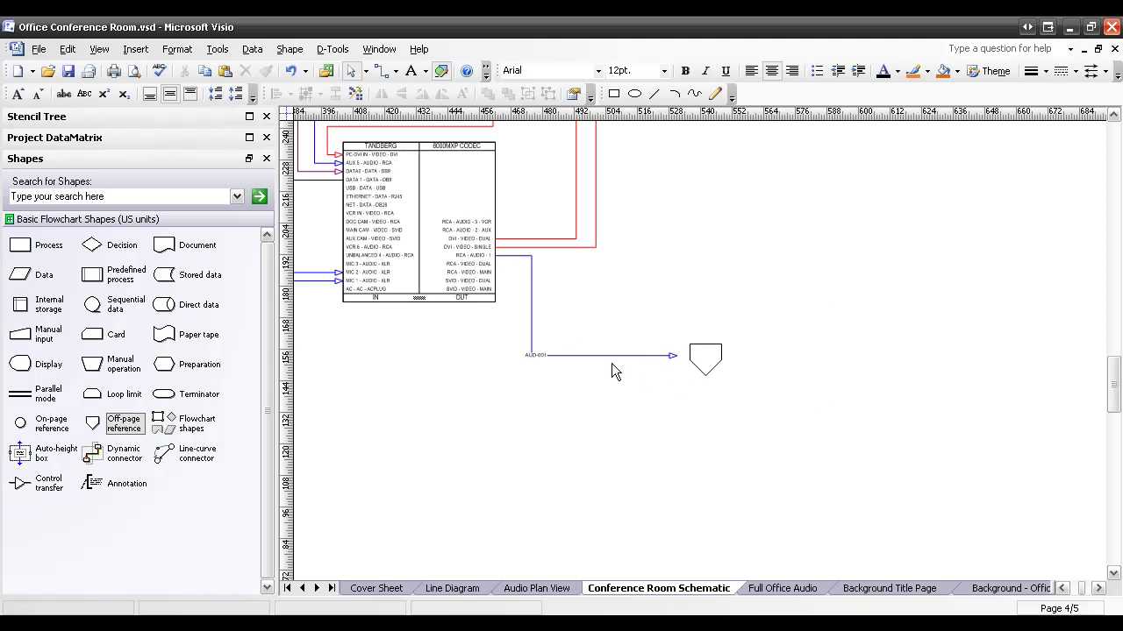
click(530, 305)
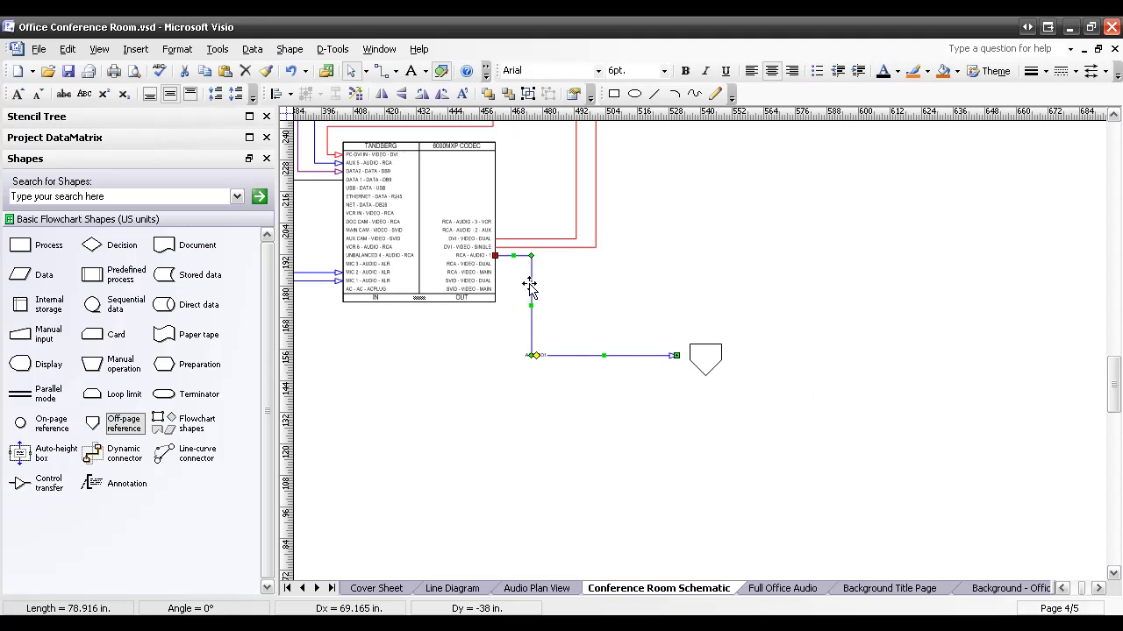
right_click(529, 283)
mouse_move(585, 348)
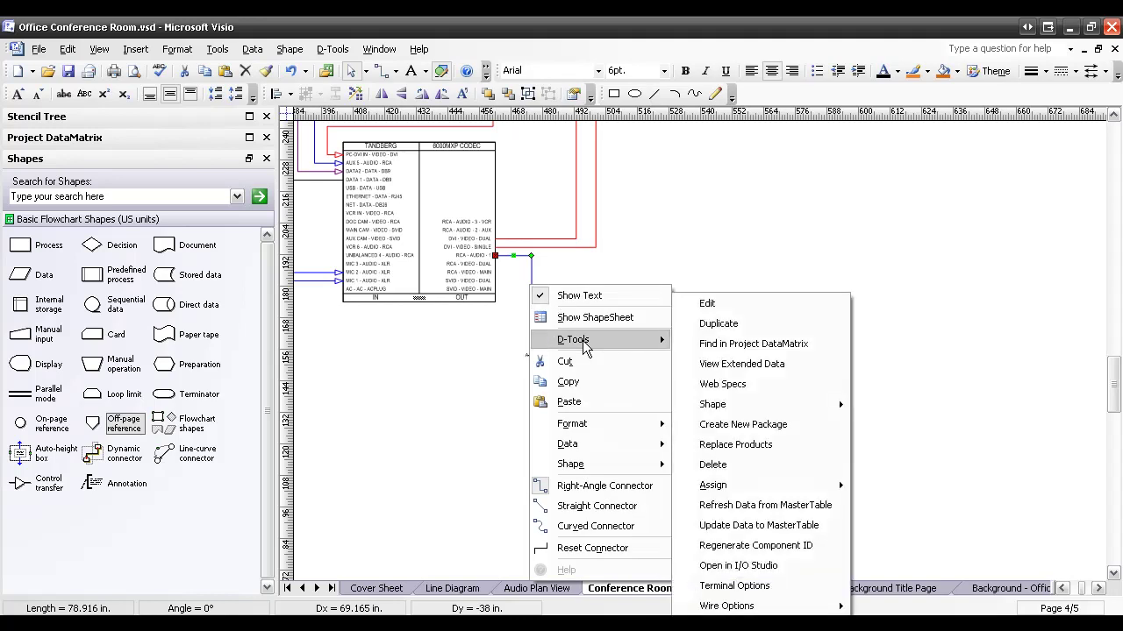
click(722, 349)
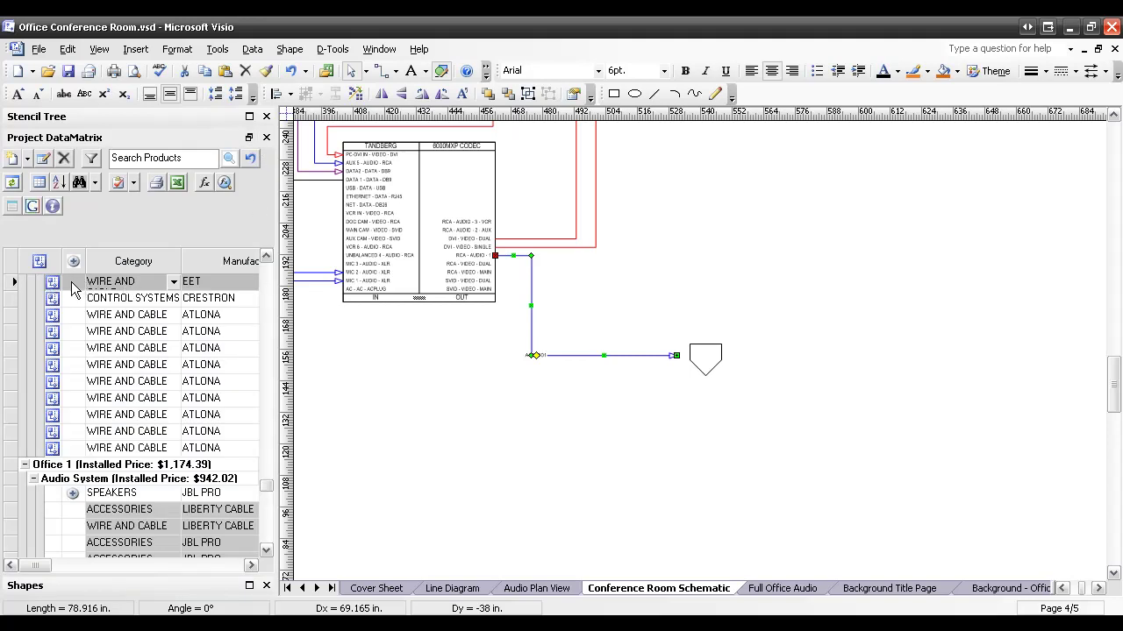
Drag the AUD-001 cable from the DataMatrix onto Full Office Audio, running from the off-page reference to COAXIAL 1
click(769, 589)
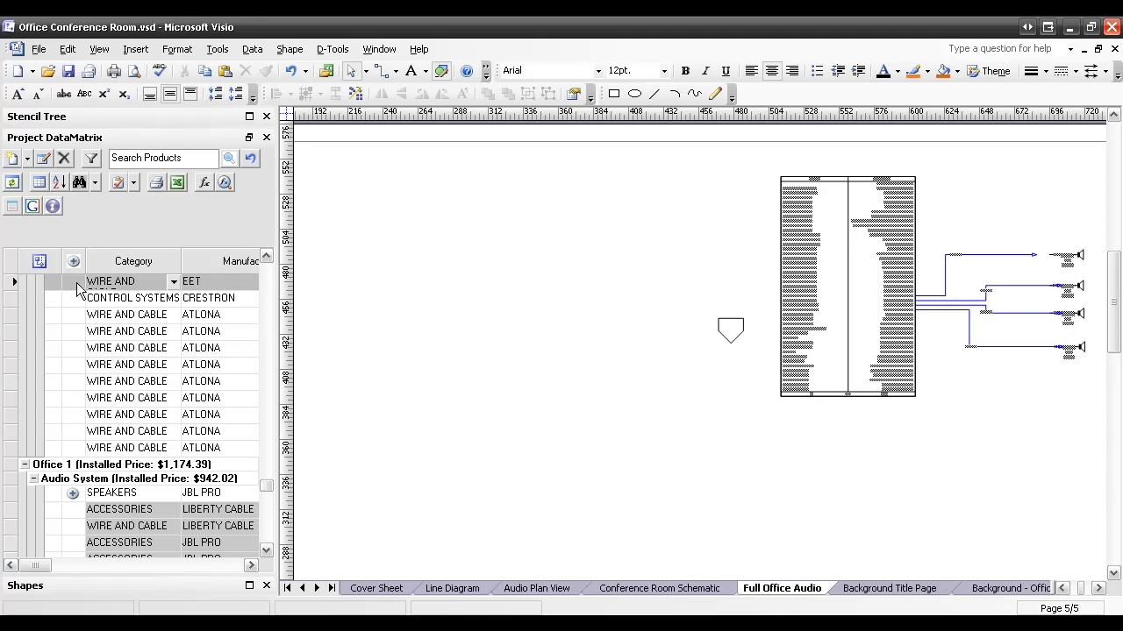
drag(81, 294, 750, 389)
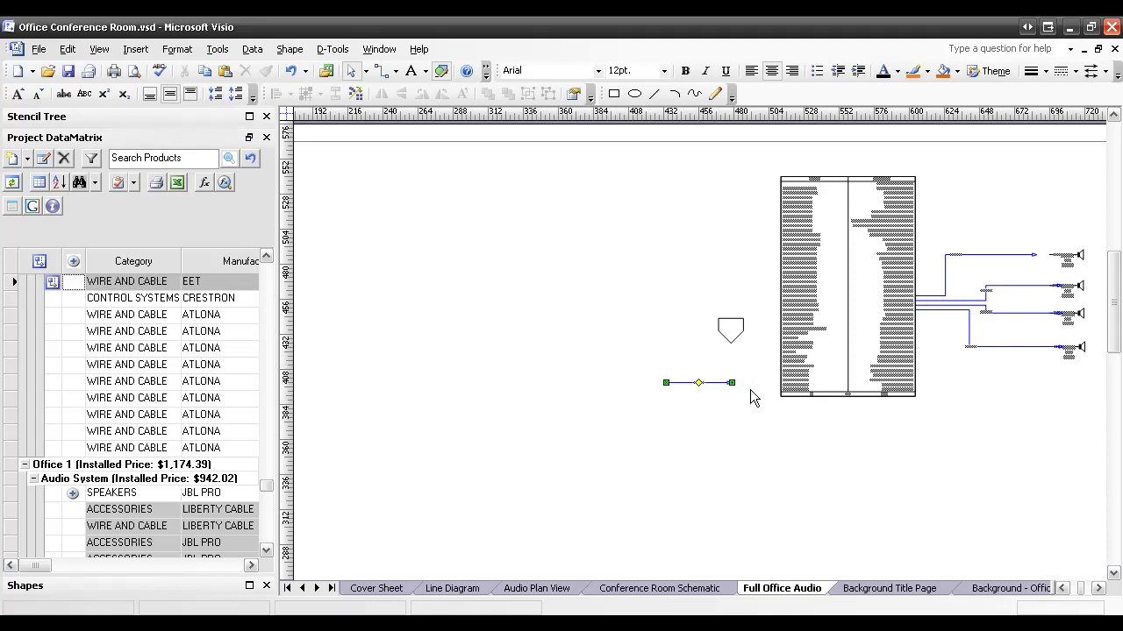
drag(623, 275, 892, 427)
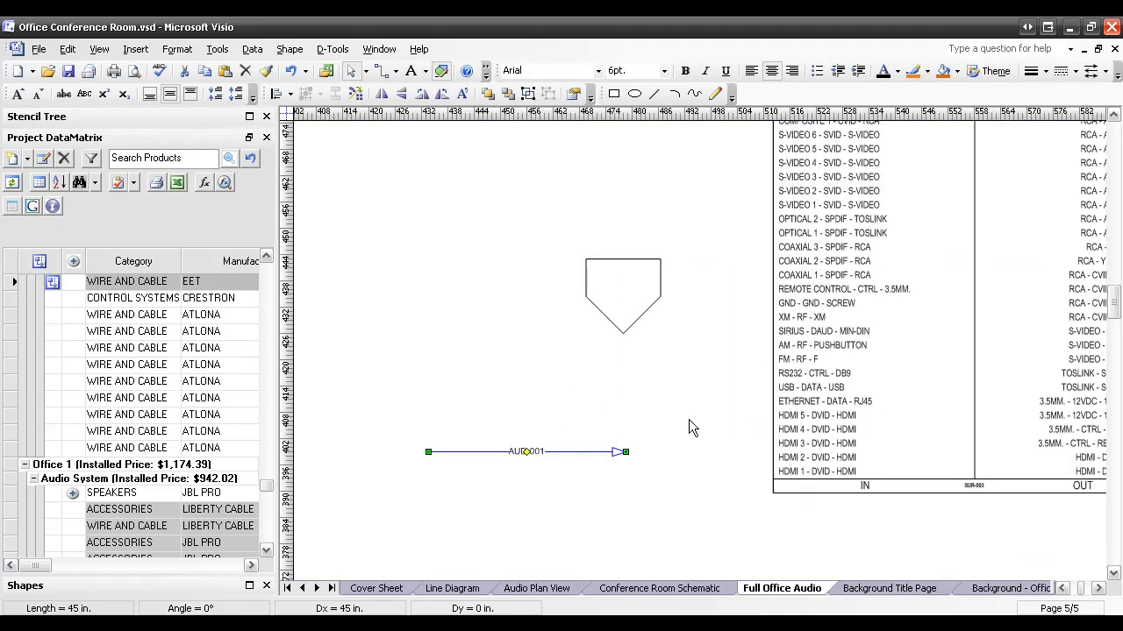
drag(428, 452, 612, 292)
click(629, 289)
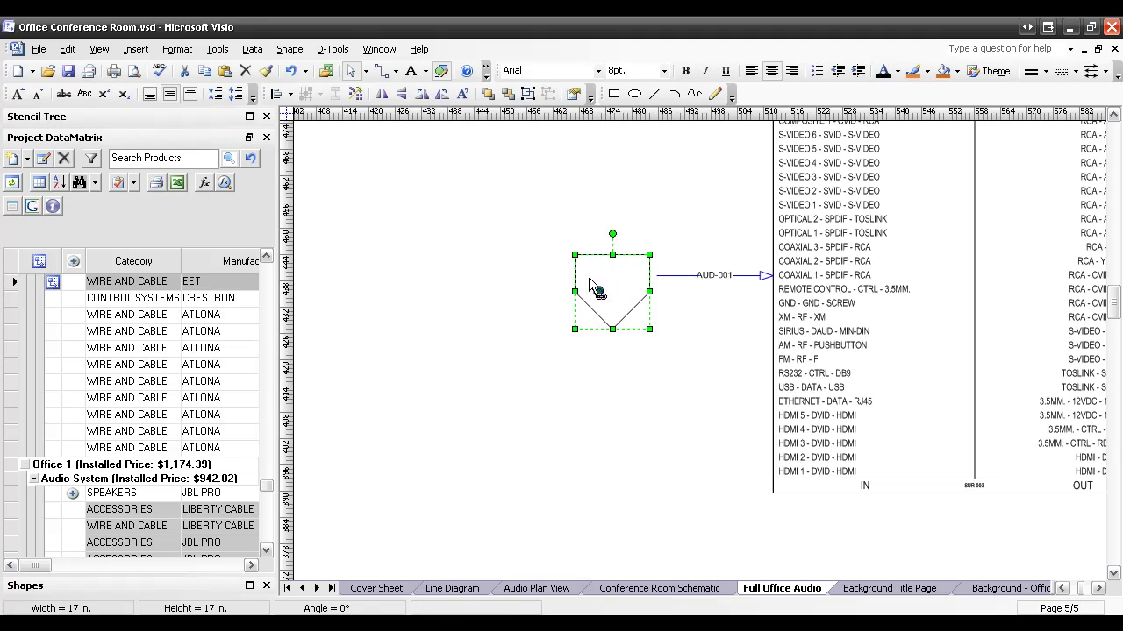
Type 'Processor' as the off-page reference's label with the Text Tool
click(413, 75)
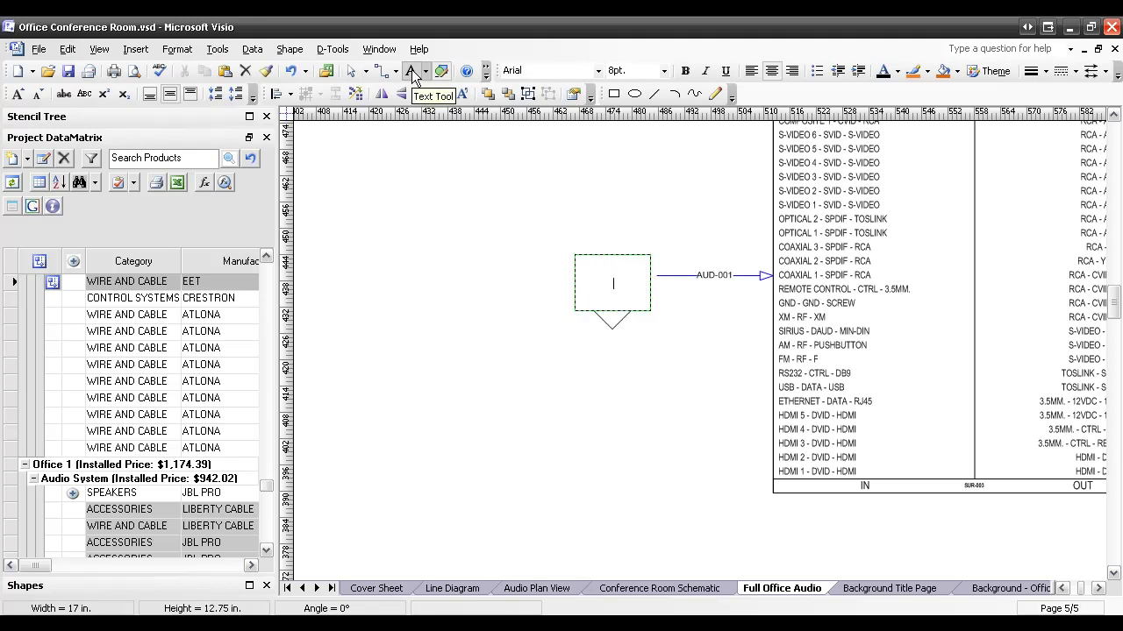
text(Processo)
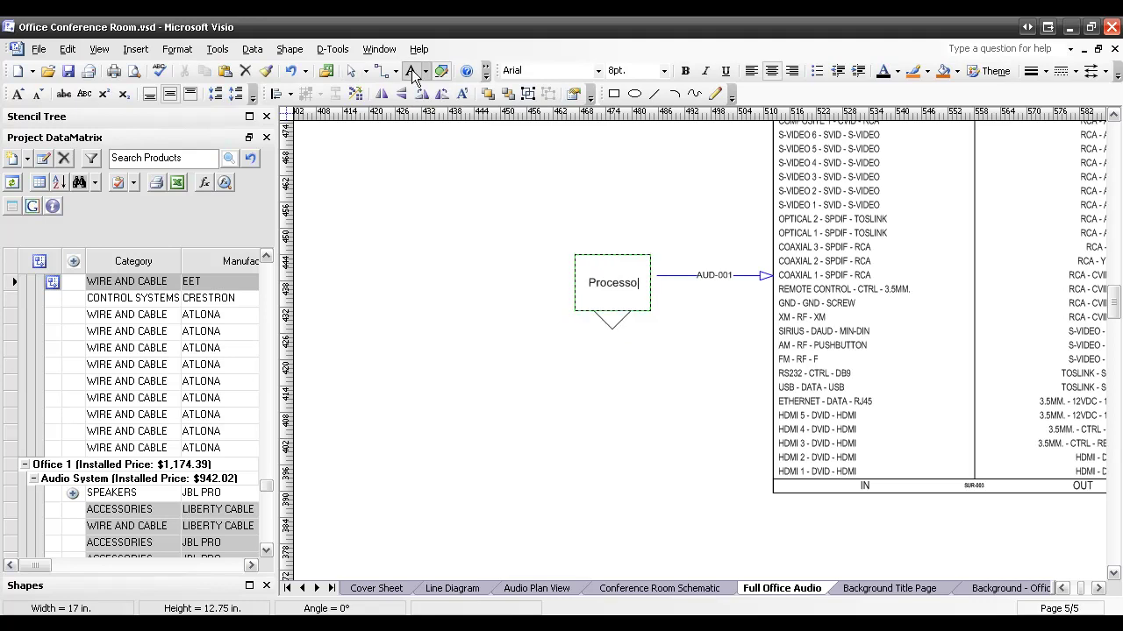
text(r)
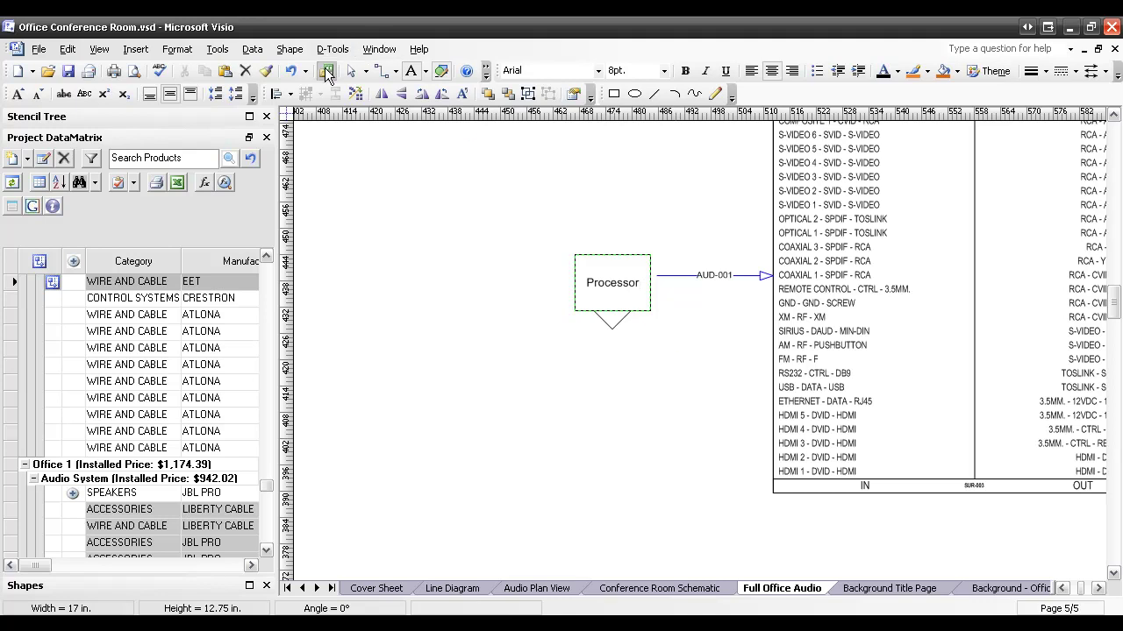
click(351, 71)
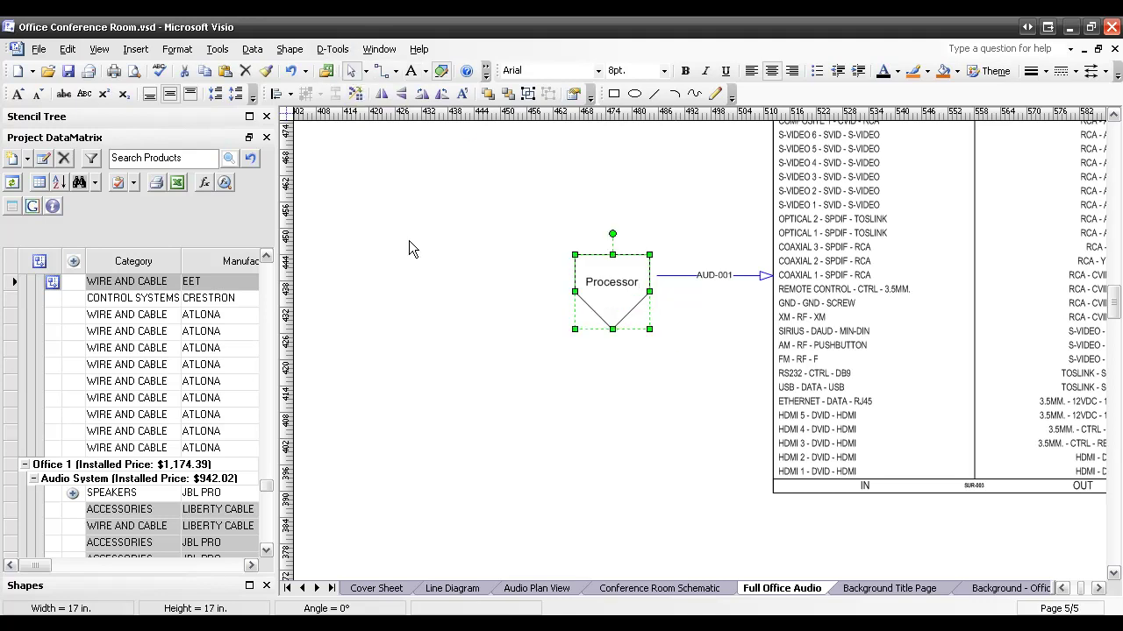
On the Conference Room Schematic page, enlarge the off-page reference at the AUD-001 wire end to 16 in
click(650, 587)
click(717, 371)
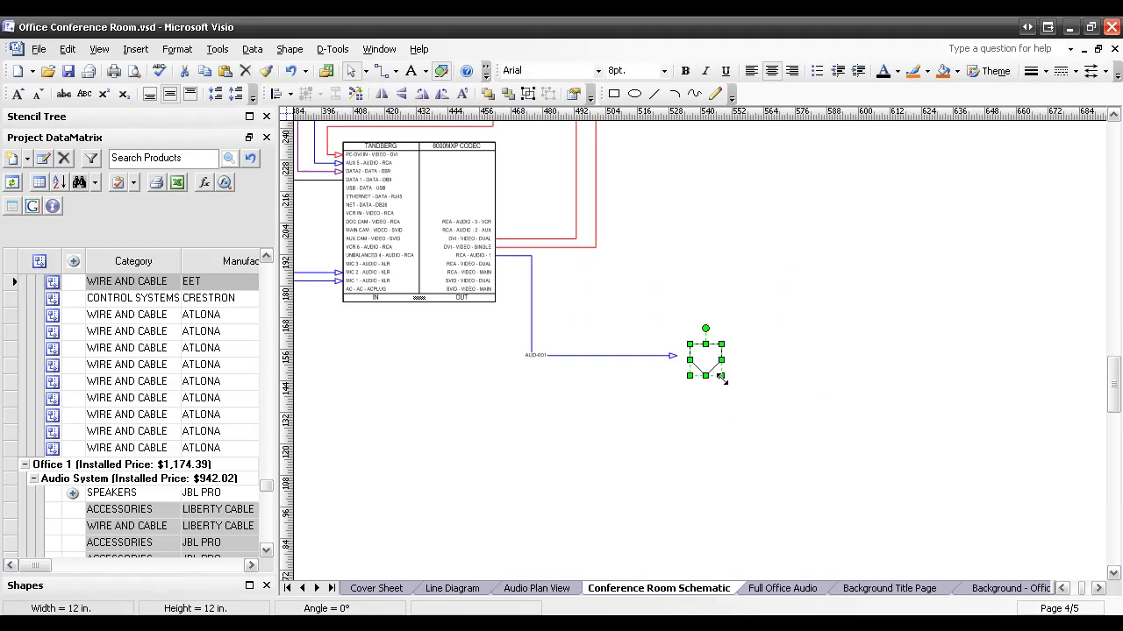
drag(721, 375, 731, 386)
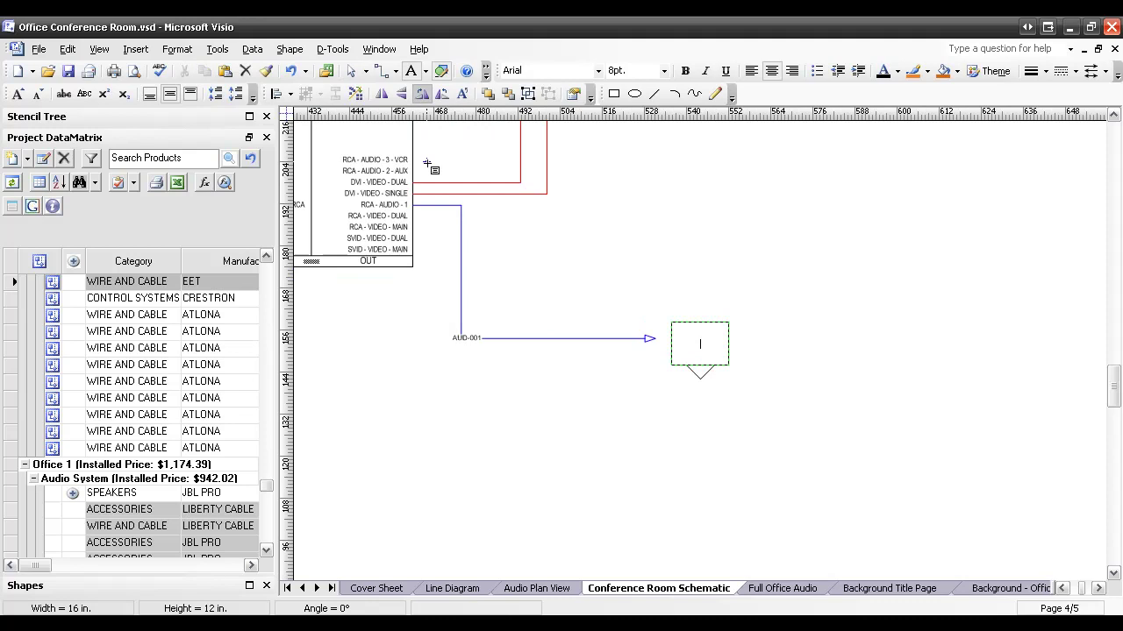
Label the enlarged off-page reference 'Receiver', then show the whole page
click(411, 71)
text(Receiver)
click(346, 73)
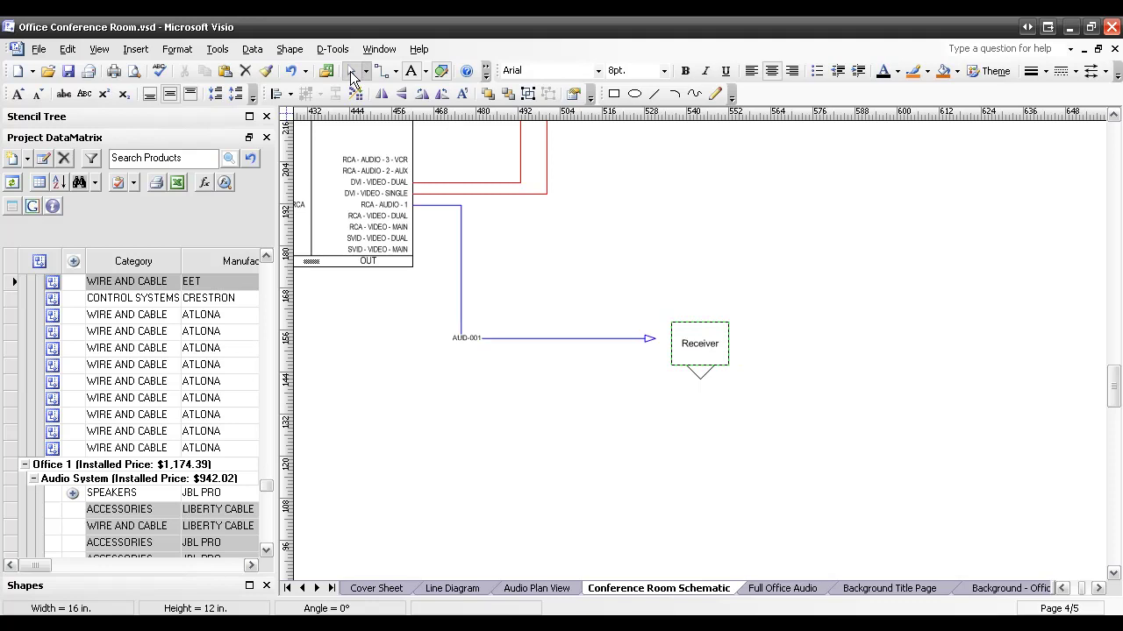
click(812, 328)
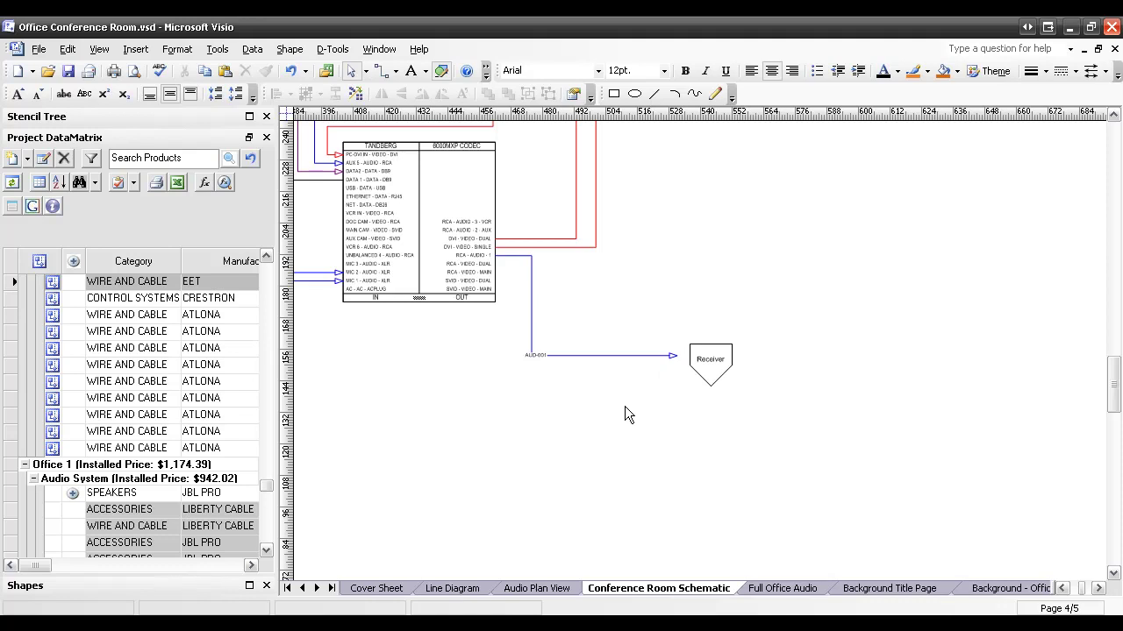
key(ctrl+w)
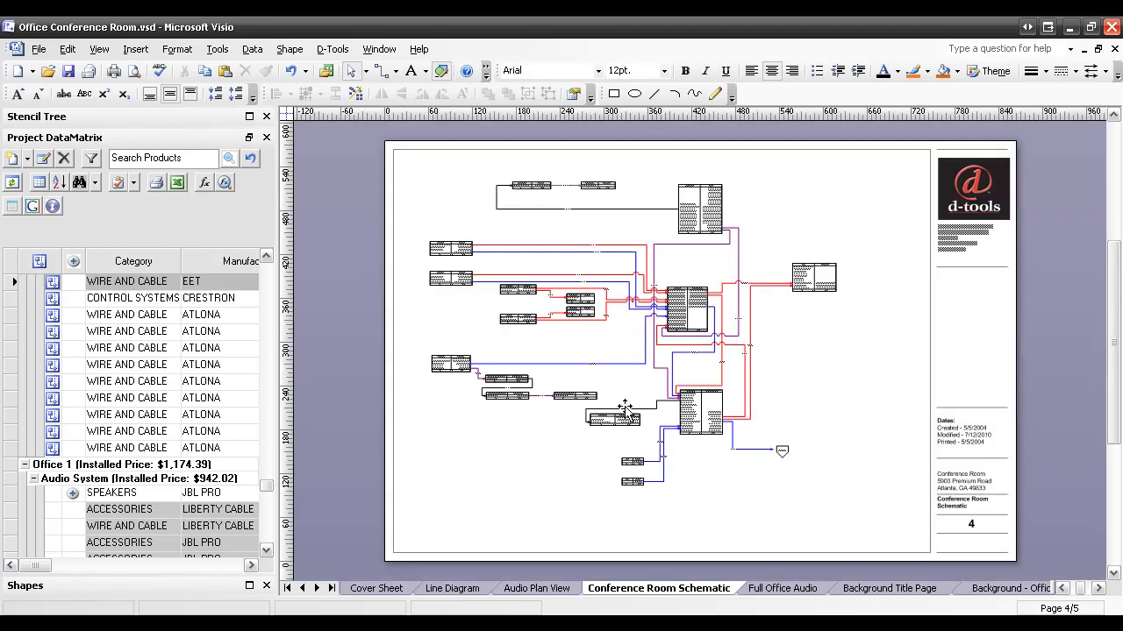
click(777, 588)
key(ctrl+w)
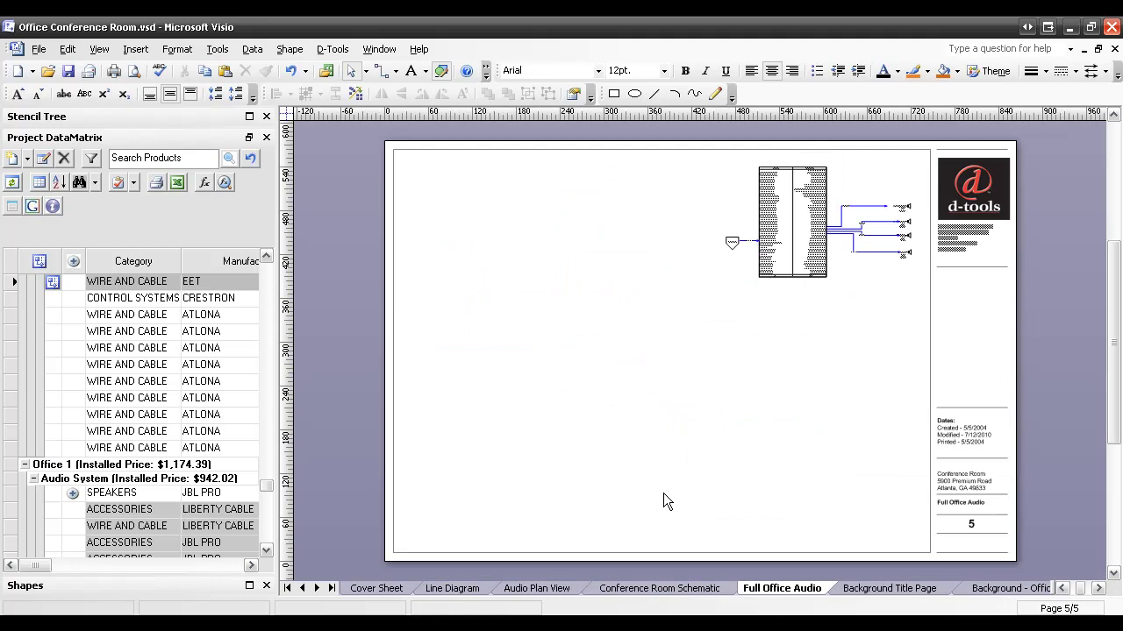
click(731, 242)
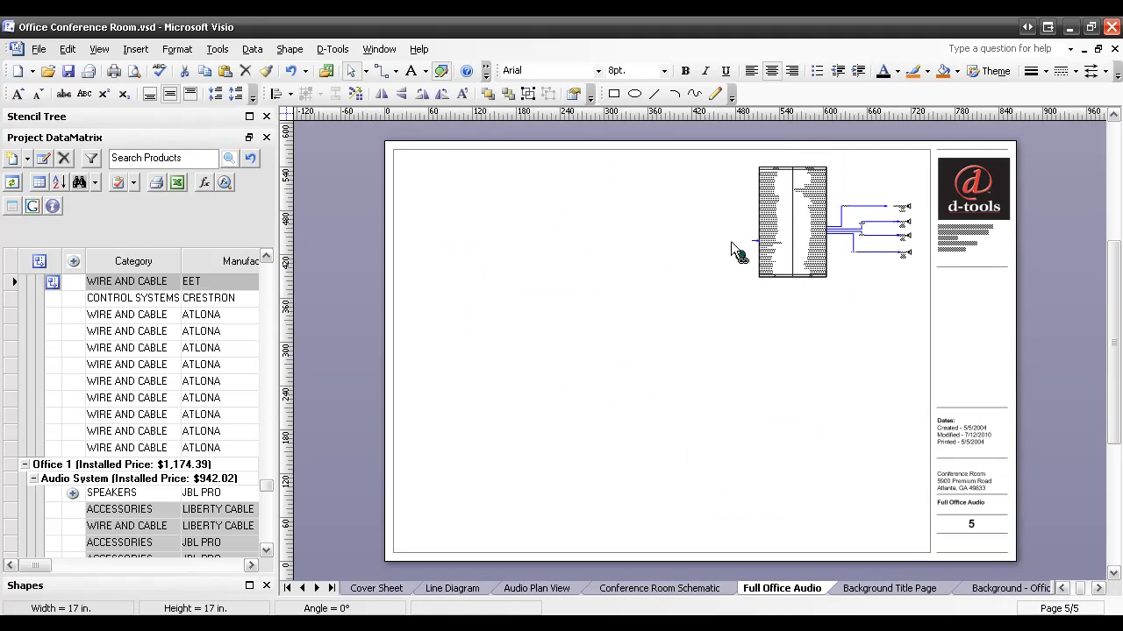
key(ctrl+Page_Up)
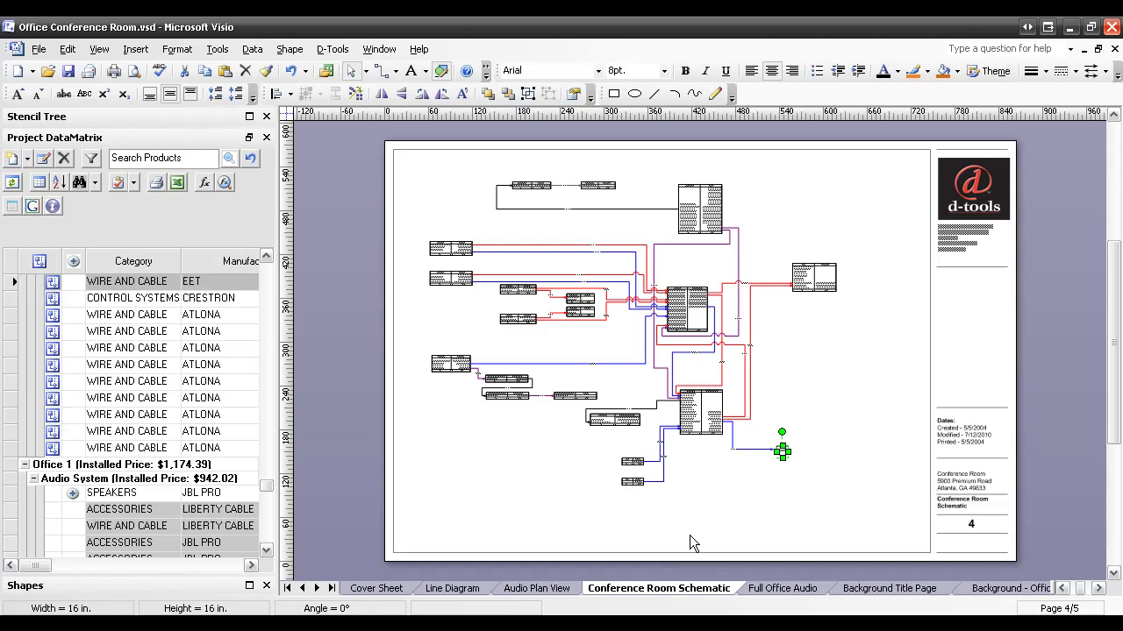
click(816, 281)
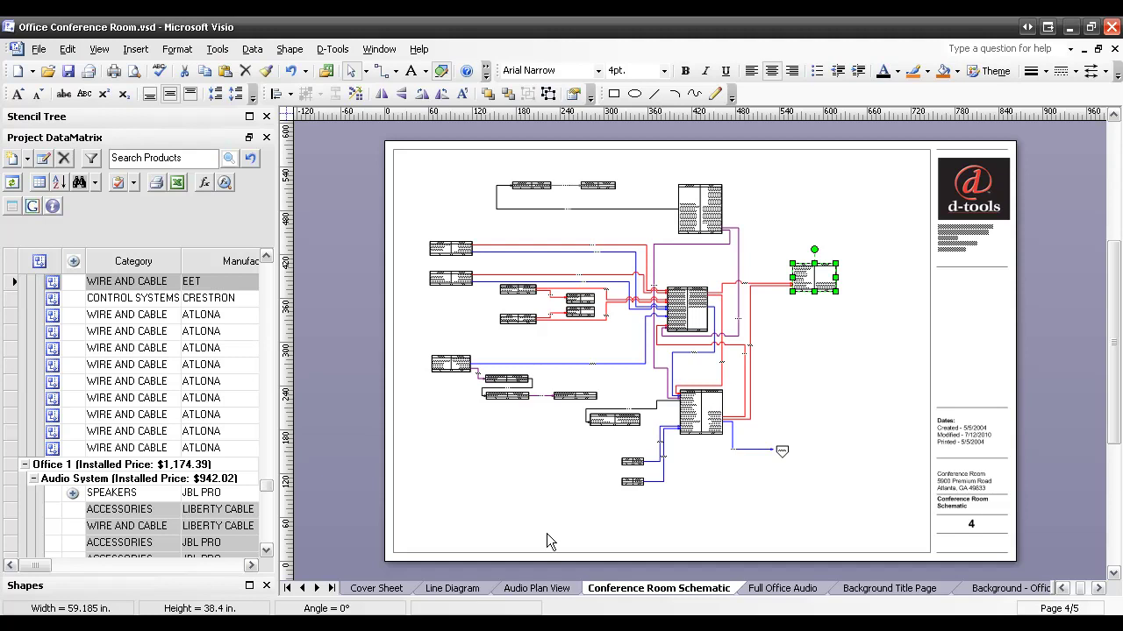
click(834, 366)
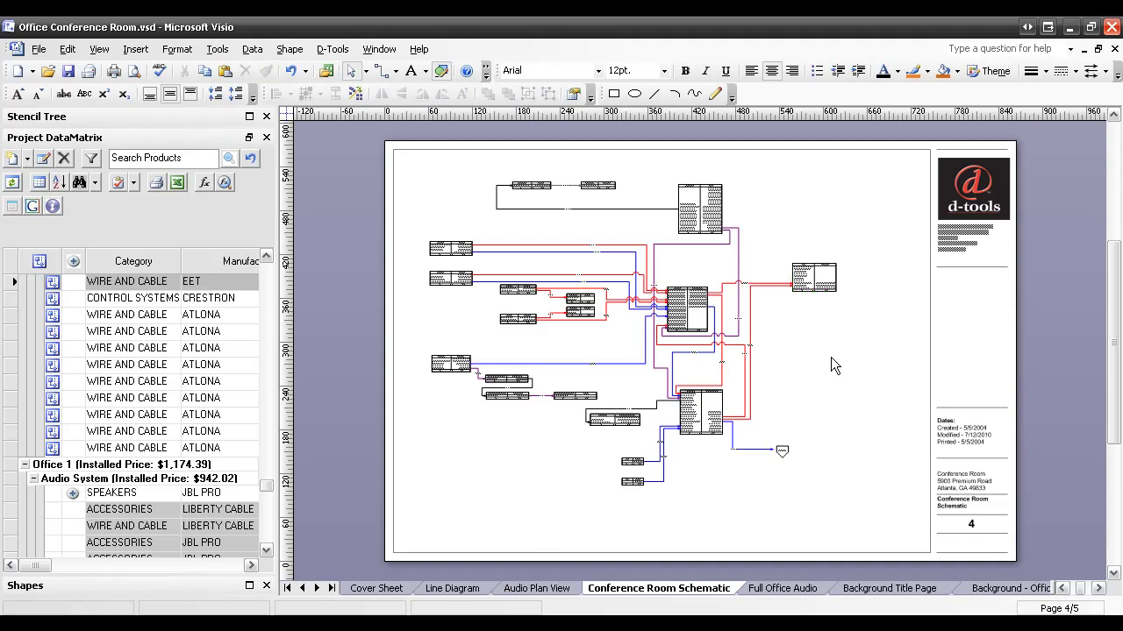
scroll(775, 465, up, 3)
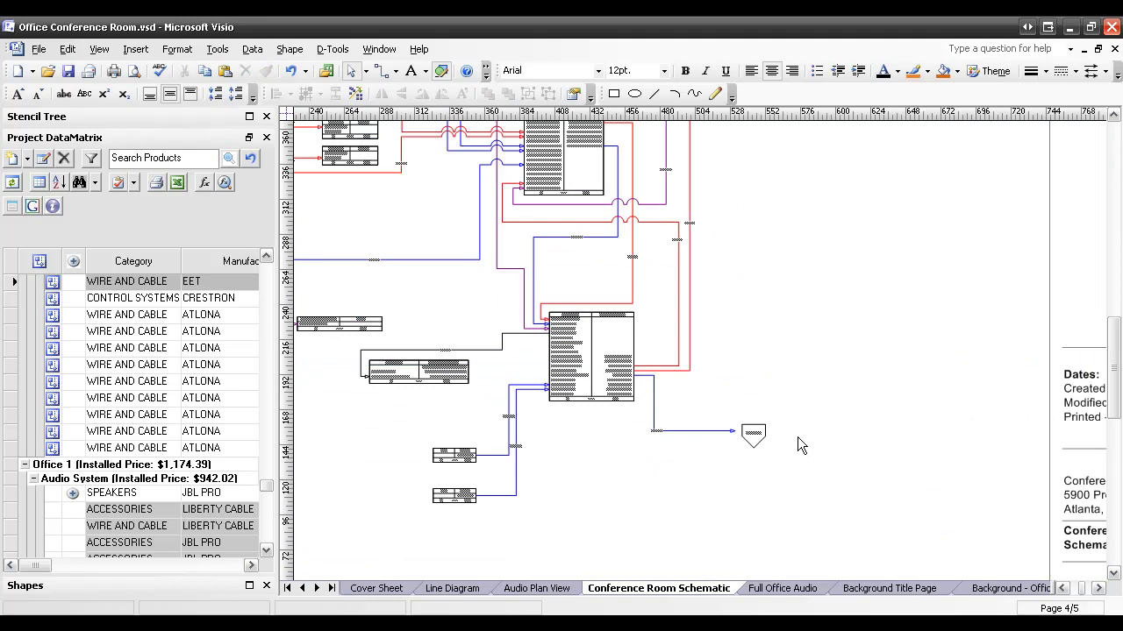